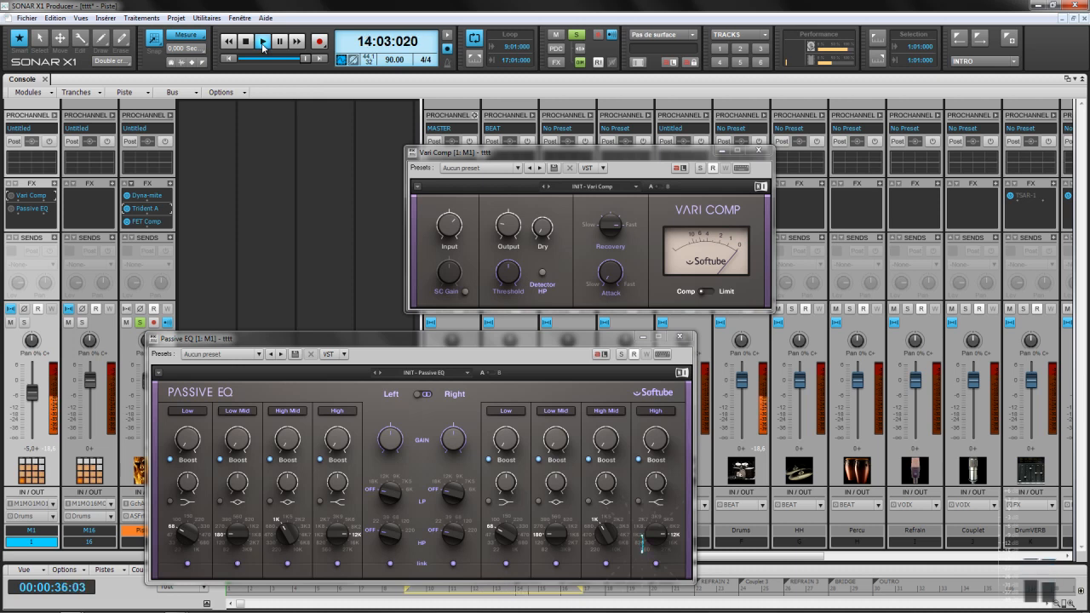
- Examine the Vari Comp's attack, recovery, compress/limit, threshold and sidechain gain controls
{"action": "left_click", "coordinate": [611, 275]}
{"action": "scroll", "coordinate": [610, 275], "scroll_direction": "down", "scroll_amount": 1}
{"action": "scroll", "coordinate": [611, 275], "scroll_direction": "up", "scroll_amount": 1}
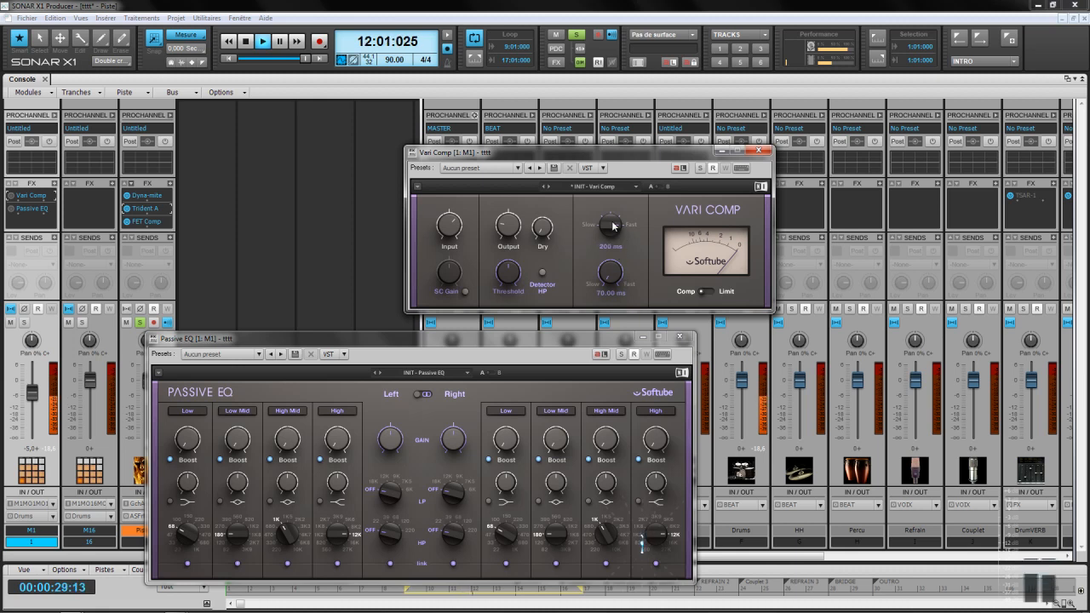
{"action": "left_click", "coordinate": [712, 294]}
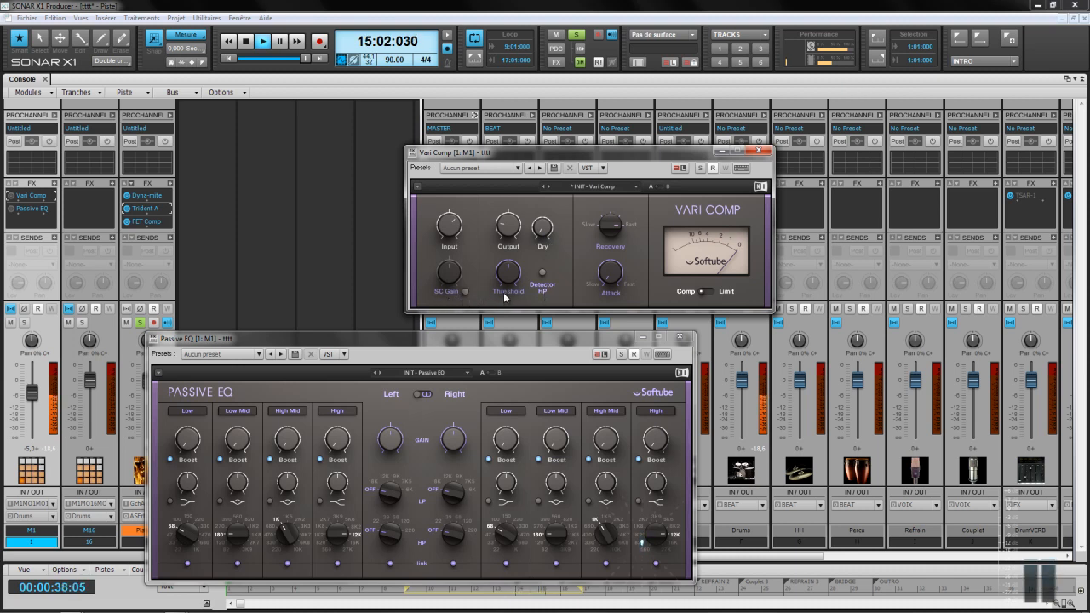
{"action": "mouse_move", "coordinate": [504, 289]}
{"action": "mouse_move", "coordinate": [438, 299]}
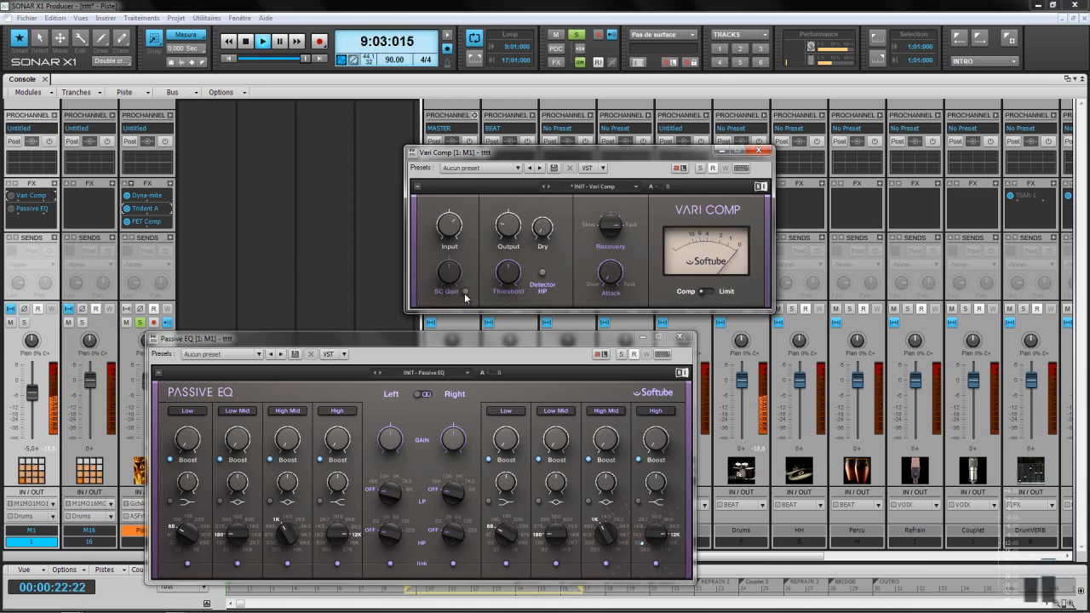
{"action": "mouse_move", "coordinate": [449, 274]}
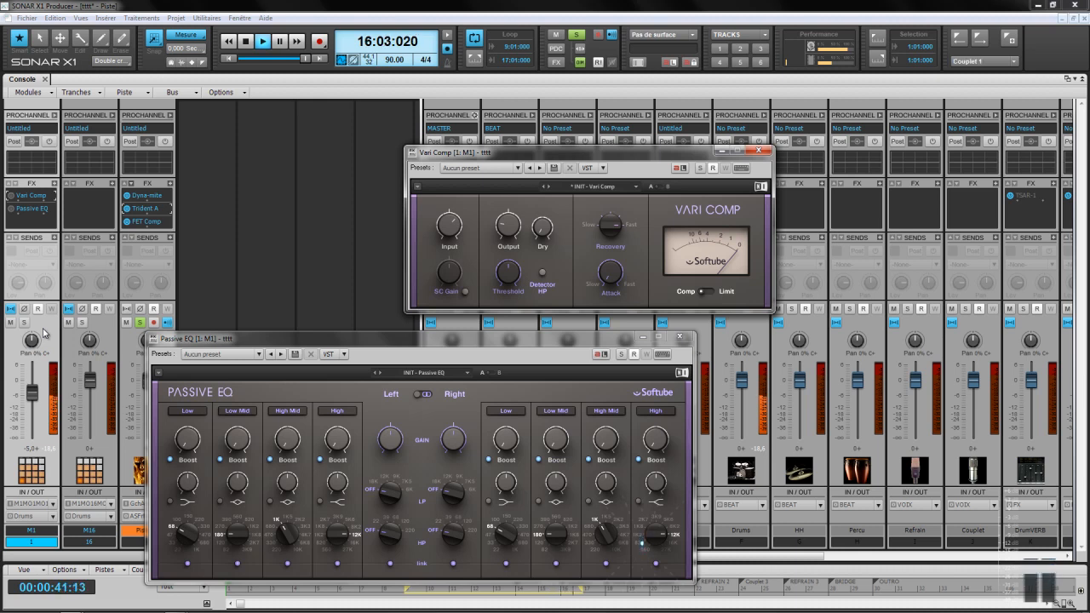
{"action": "mouse_move", "coordinate": [607, 273]}
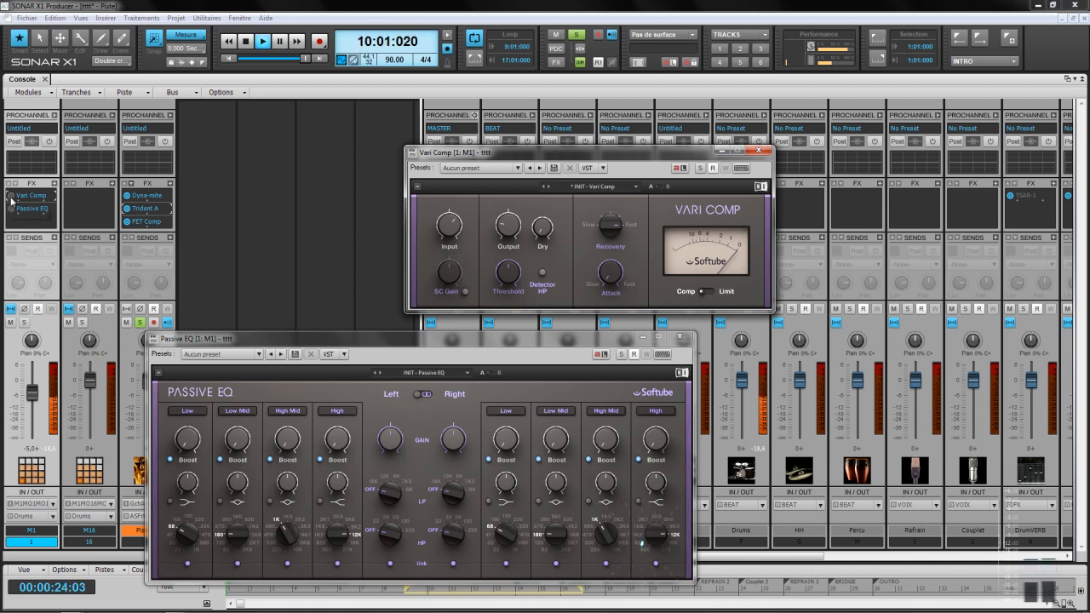
- Unsolo the third channel and enable the Vari Comp on channel M1
{"action": "left_click", "coordinate": [140, 325]}
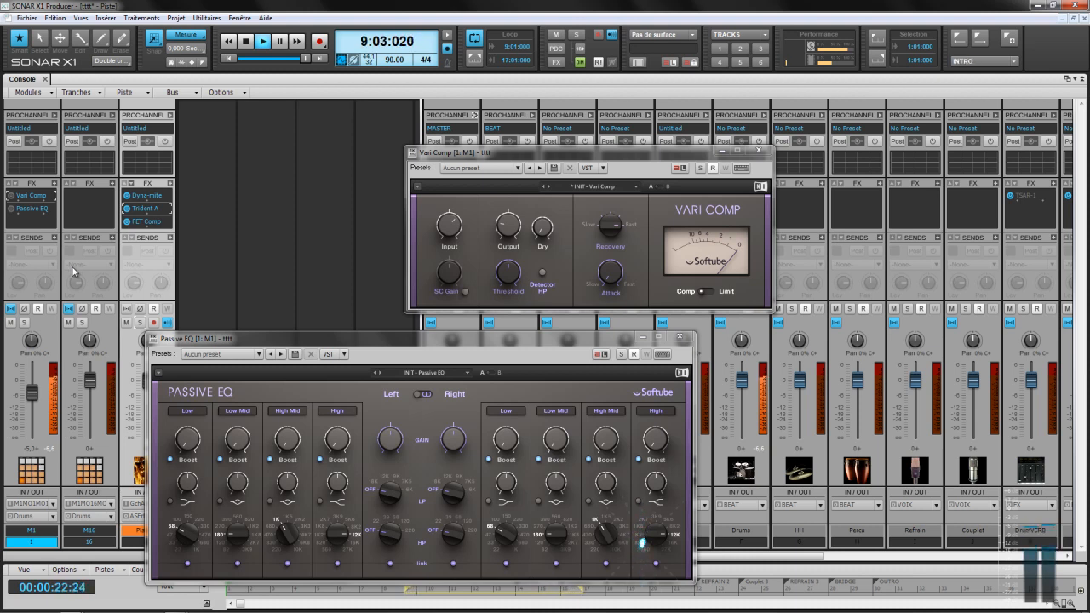
{"action": "left_click", "coordinate": [12, 197]}
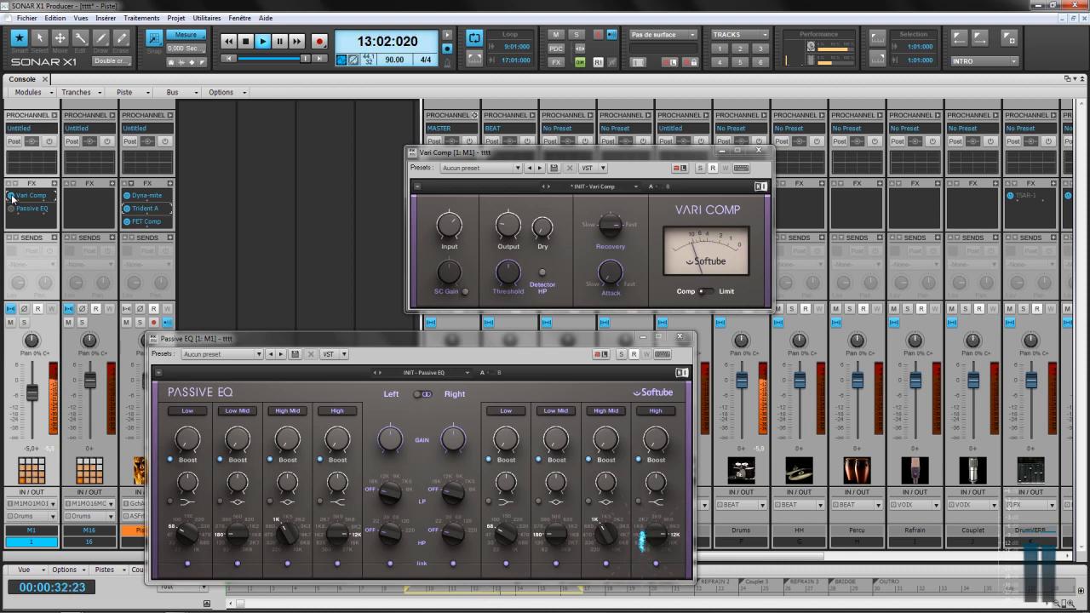
{"action": "mouse_move", "coordinate": [509, 223]}
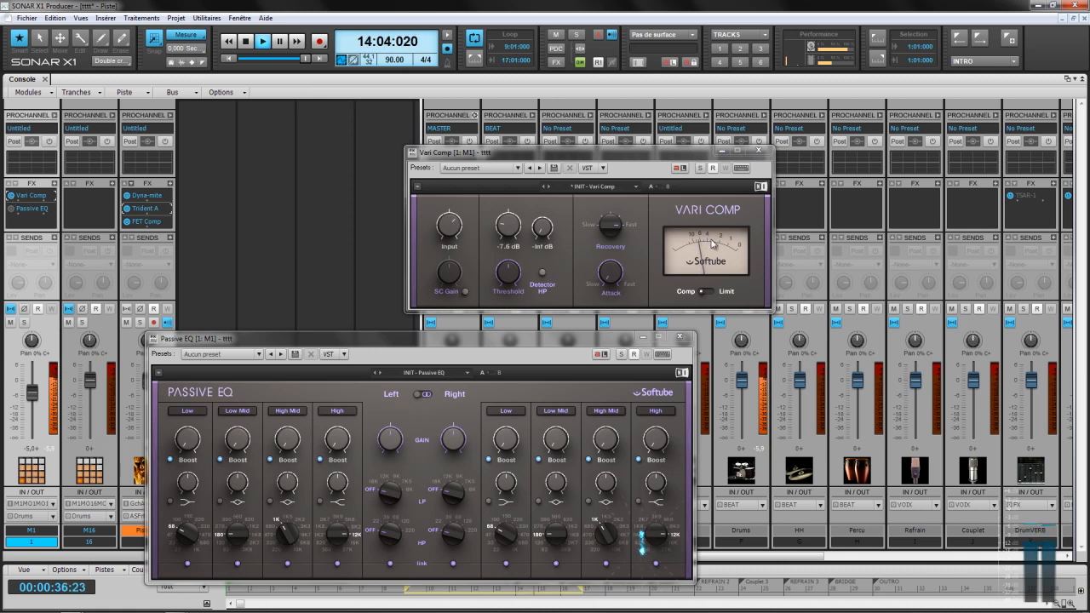
- Set the Vari Comp threshold to about 8.90
{"action": "mouse_move", "coordinate": [509, 281]}
{"action": "left_click_drag", "start_coordinate": [509, 277], "coordinate": [509, 244]}
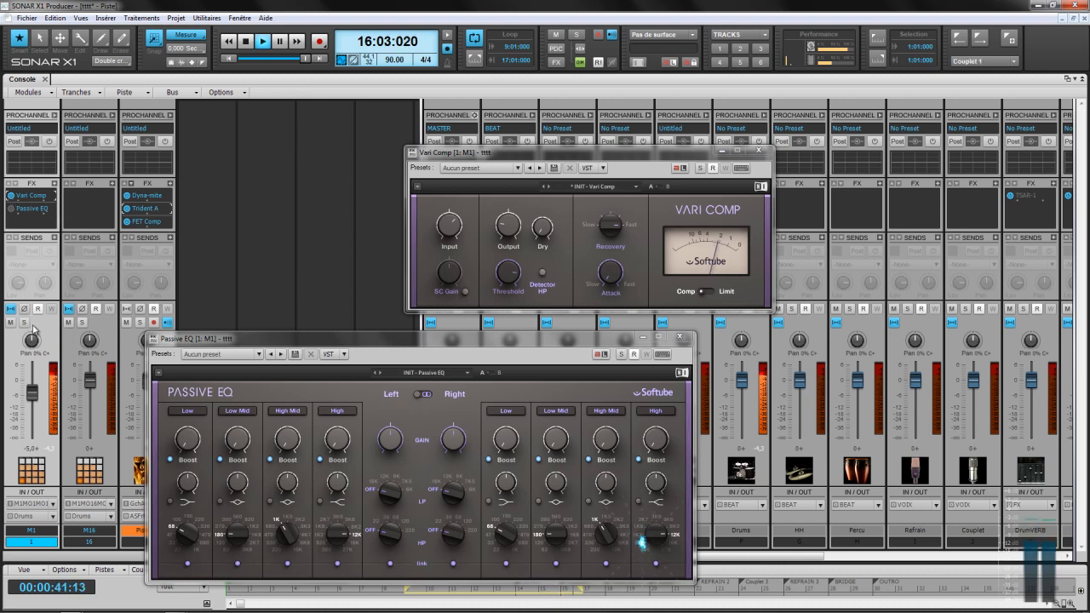
{"action": "left_click", "coordinate": [510, 277]}
{"action": "left_click_drag", "start_coordinate": [510, 277], "coordinate": [510, 272]}
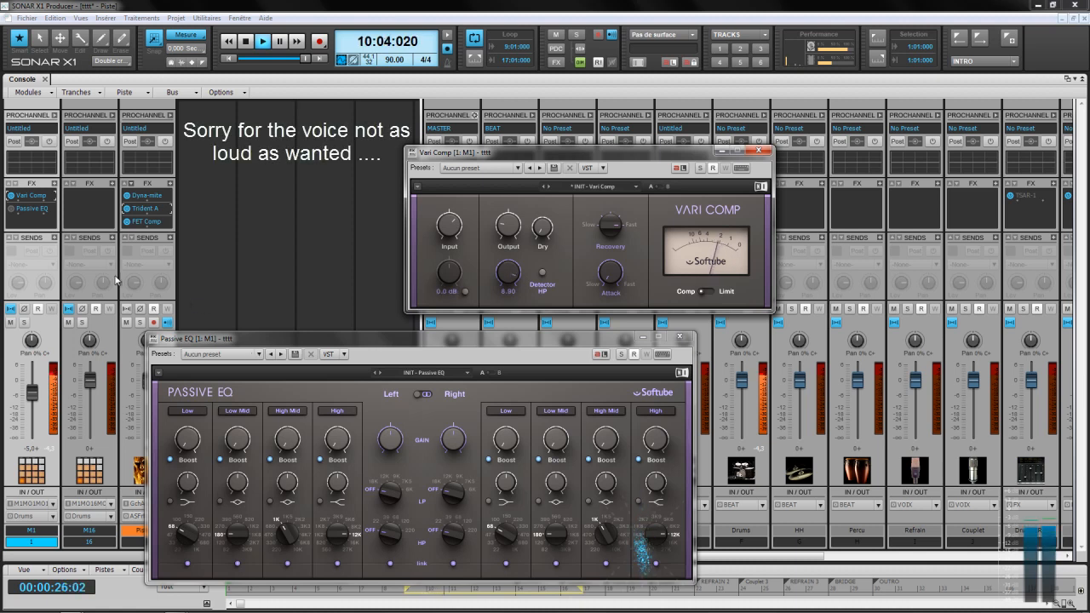
- Set the Vari Comp output to -8.2 dB, comparing the compressed M1 signal against bypass
{"action": "left_click", "coordinate": [13, 199]}
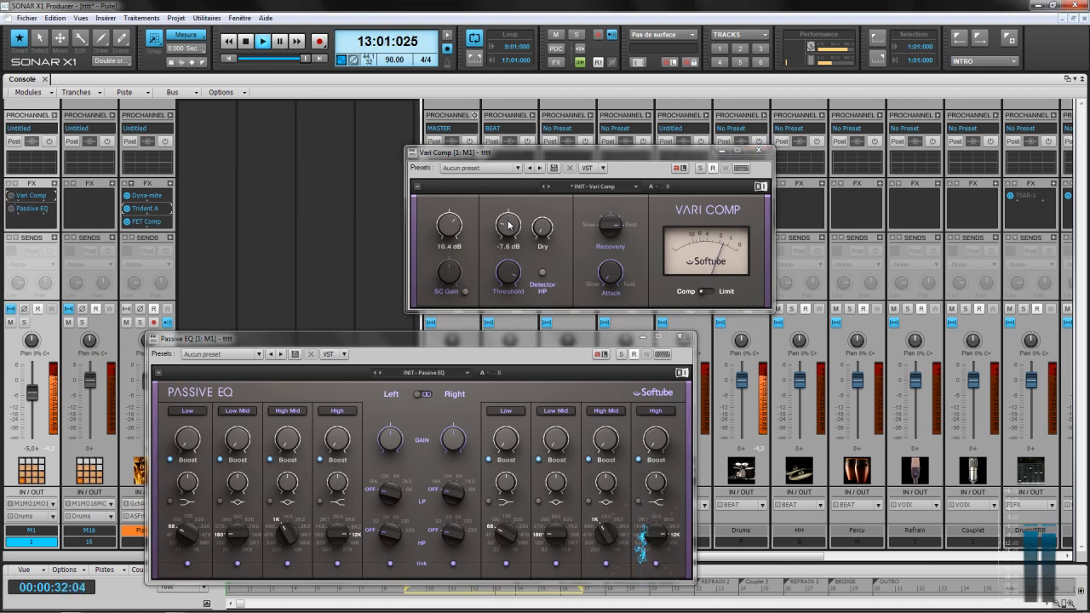
{"action": "left_click_drag", "start_coordinate": [509, 220], "coordinate": [509, 222]}
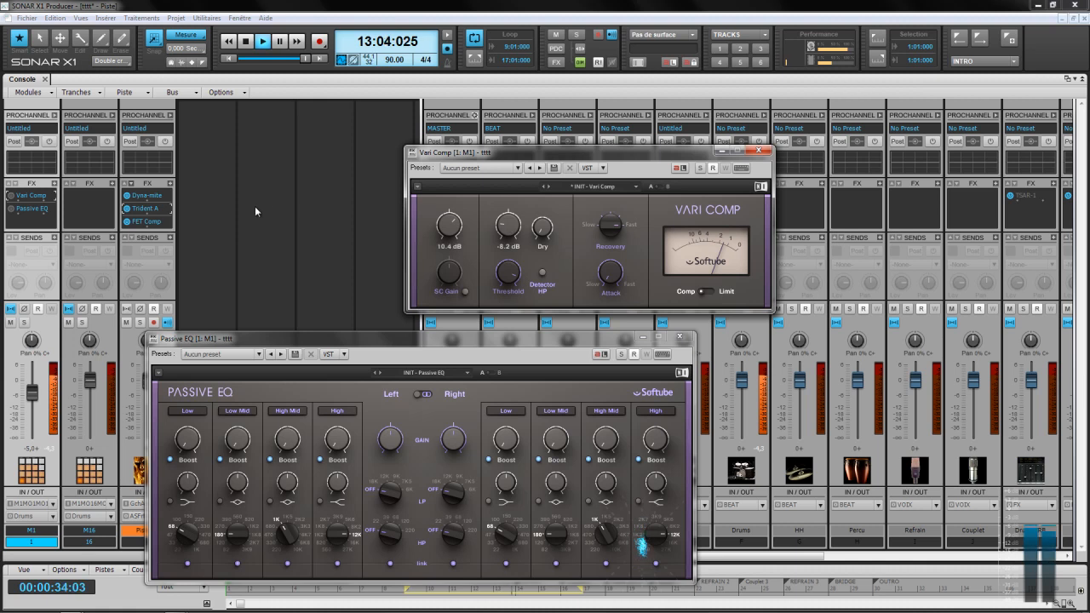
{"action": "left_click", "coordinate": [12, 199]}
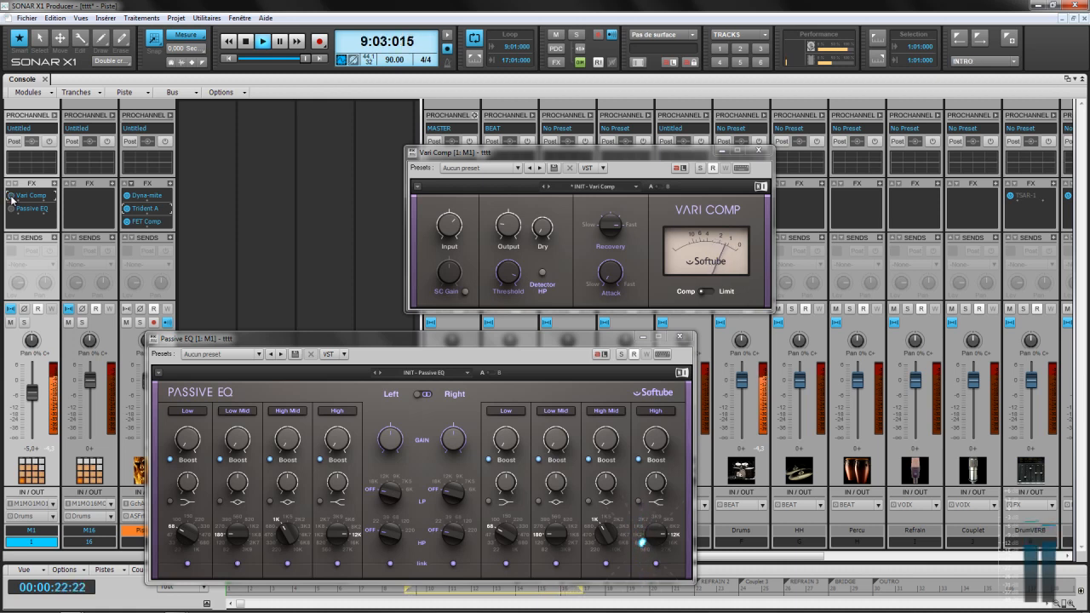
- Toggle the third channel's solo and set the Vari Comp attack to 25 ms
{"action": "left_click", "coordinate": [141, 325]}
{"action": "left_click", "coordinate": [140, 324]}
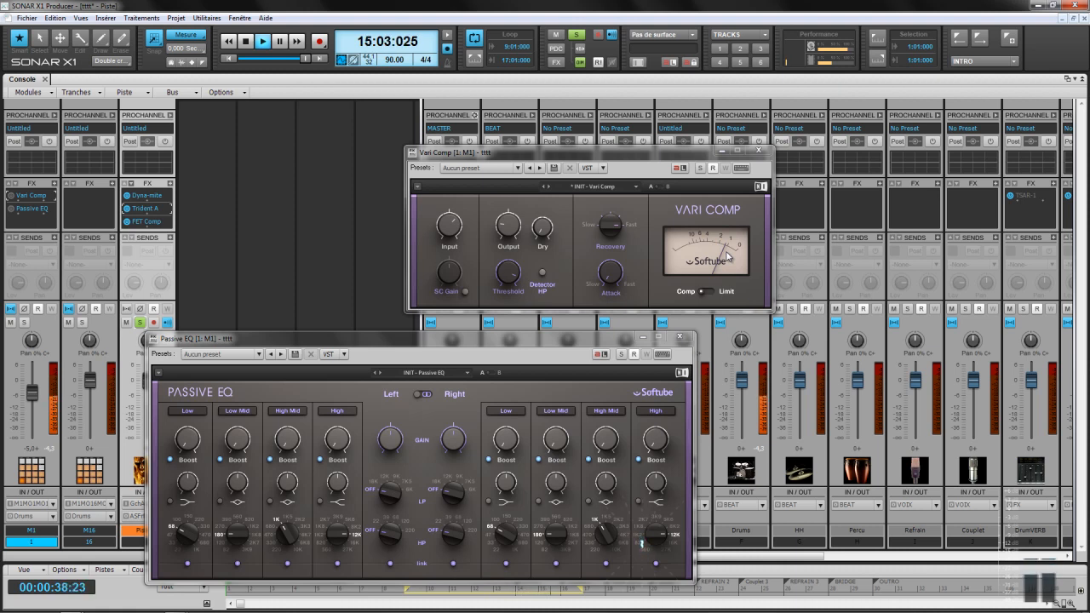
{"action": "mouse_move", "coordinate": [605, 293]}
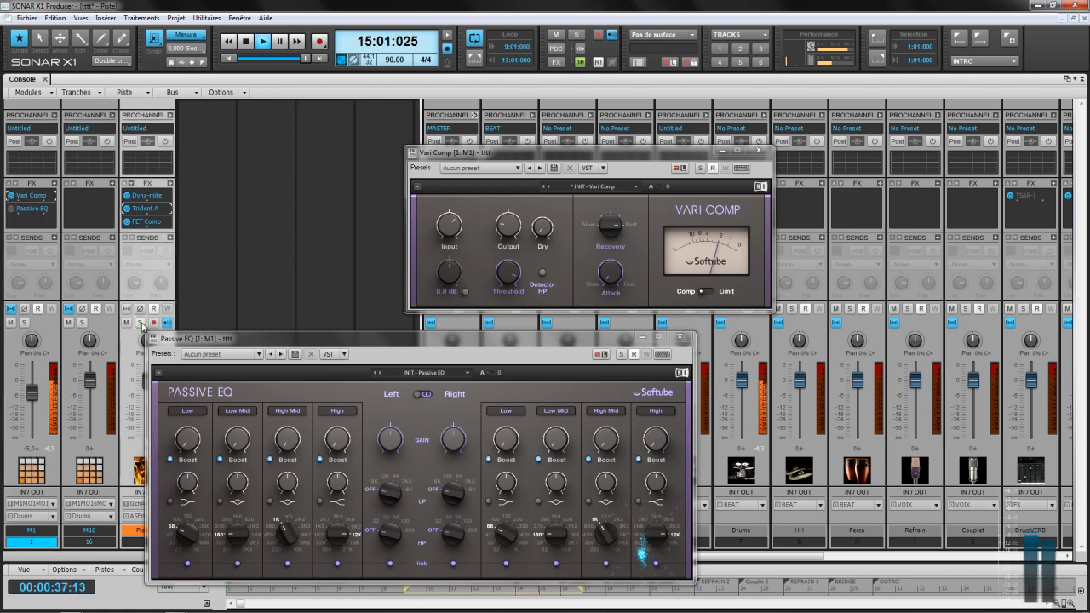
{"action": "left_click_drag", "start_coordinate": [611, 277], "coordinate": [613, 115]}
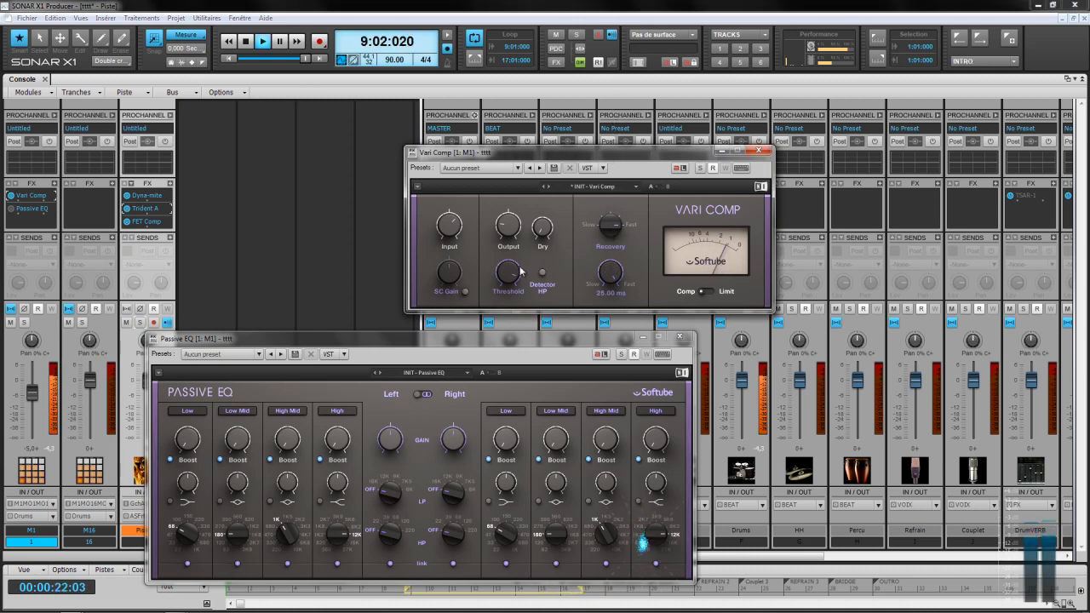
- Switch the Vari Comp from compression to limiting and readjust its threshold to about 7.80
{"action": "left_click_drag", "start_coordinate": [508, 297], "coordinate": [510, 311]}
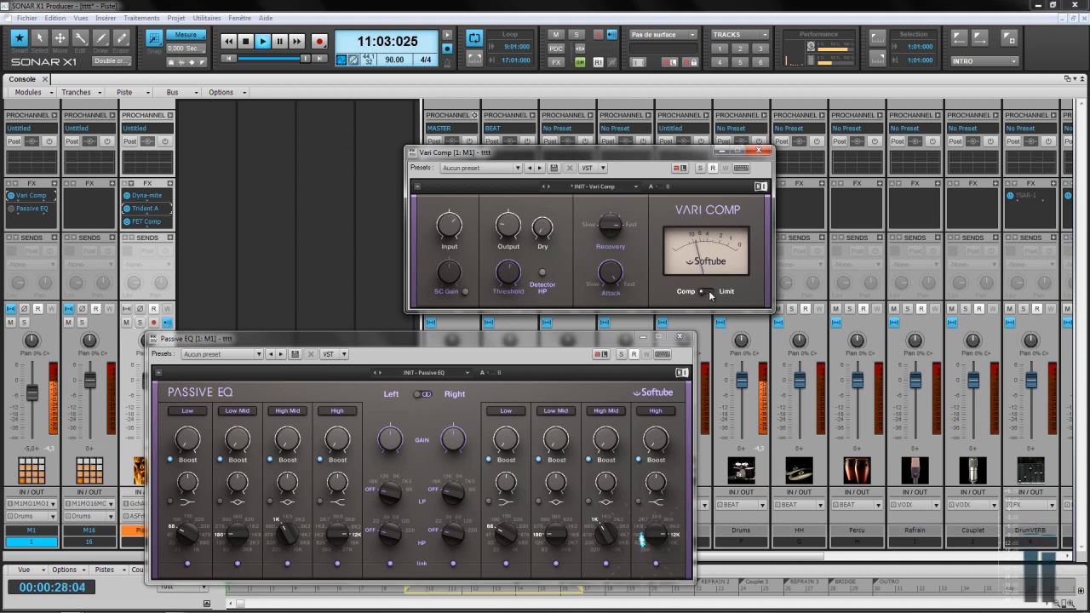
{"action": "mouse_move", "coordinate": [518, 278]}
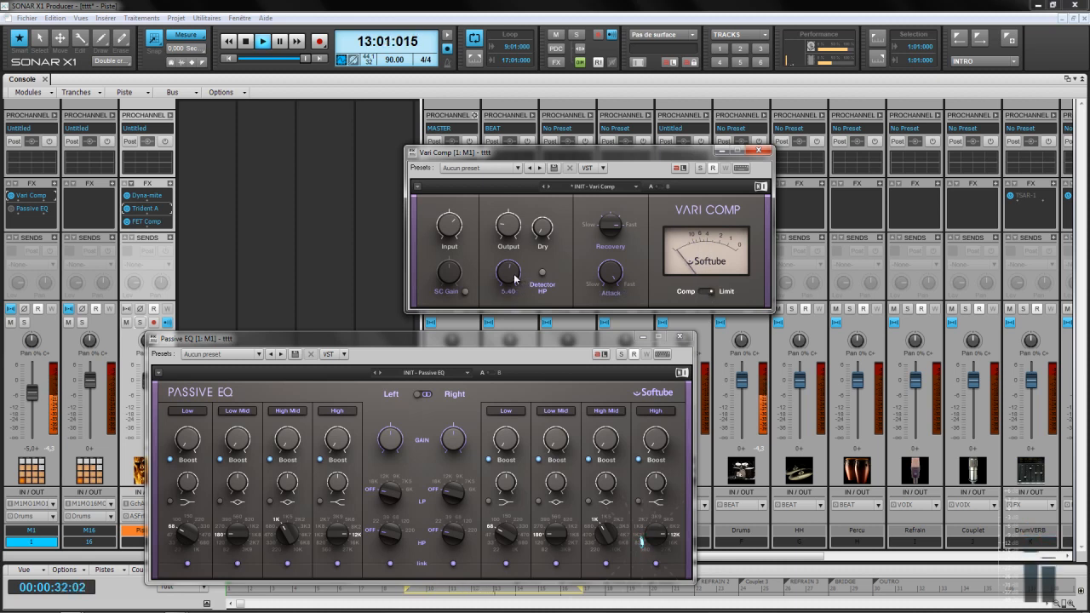
{"action": "left_click_drag", "start_coordinate": [514, 277], "coordinate": [511, 267]}
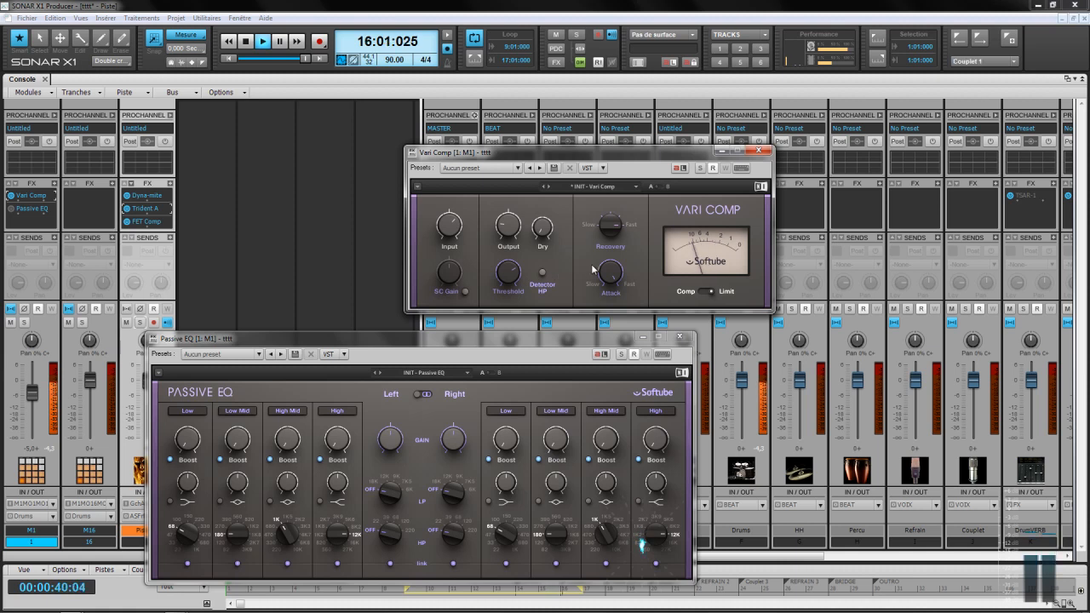
- Set the Vari Comp recovery time to 400 ms
{"action": "mouse_move", "coordinate": [548, 218]}
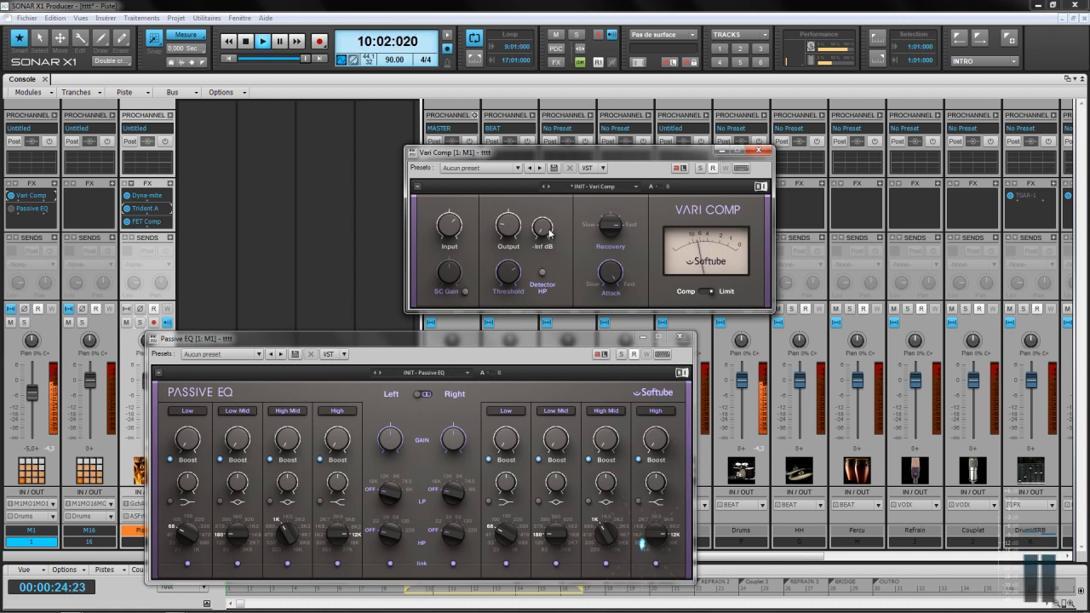
{"action": "mouse_move", "coordinate": [603, 277]}
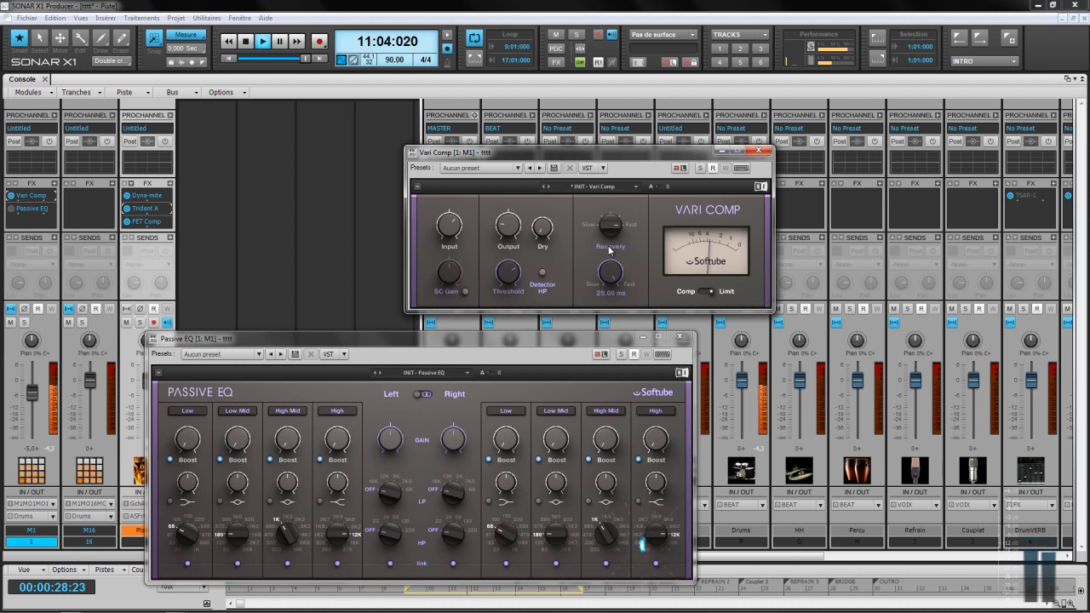
{"action": "mouse_move", "coordinate": [607, 243]}
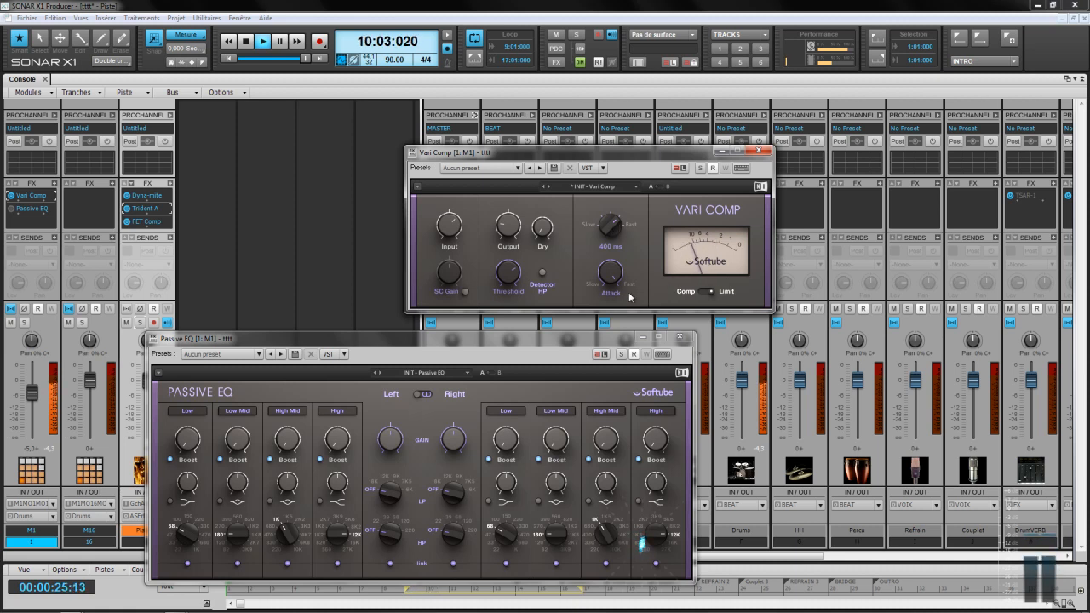
{"action": "mouse_move", "coordinate": [516, 284]}
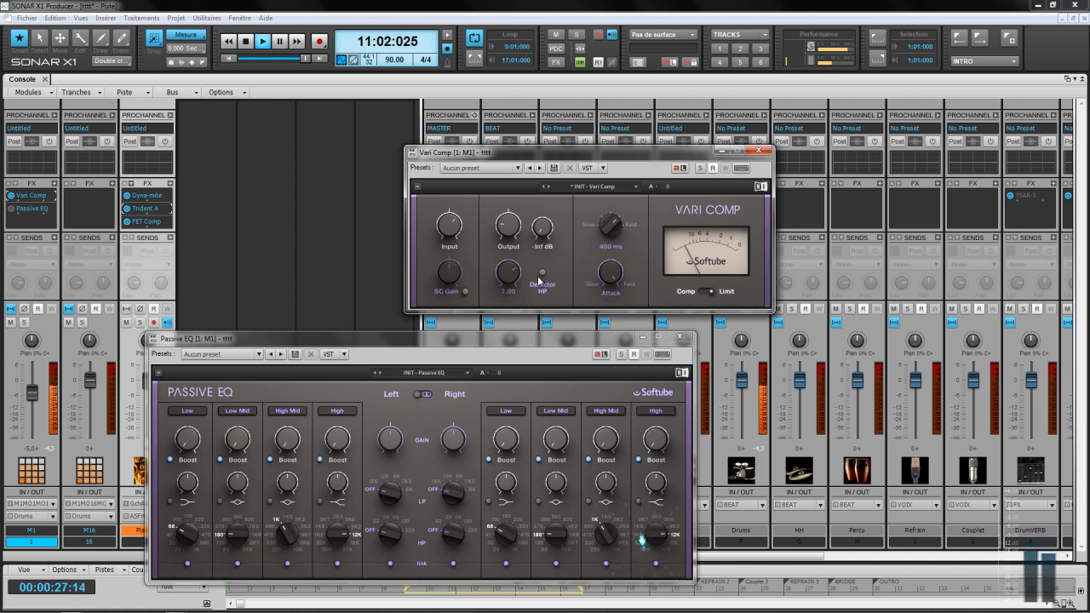
{"action": "scroll", "coordinate": [509, 275], "scroll_direction": "up", "scroll_amount": 1}
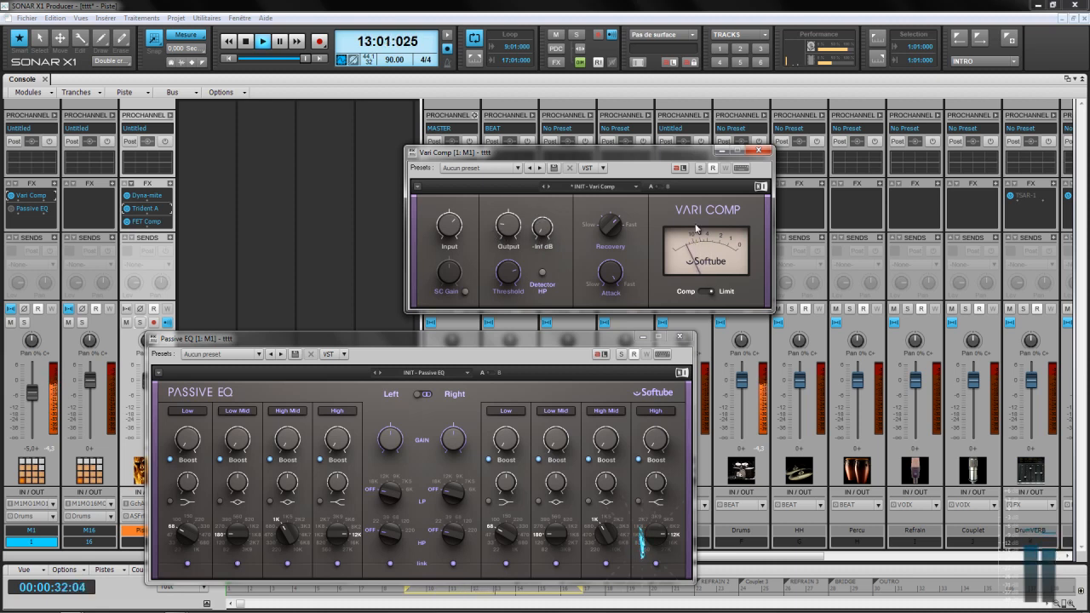
- Set the Vari Comp dry level to -5.4 dB and its output to -10.4 dB, comparing against bypass
{"action": "left_click_drag", "start_coordinate": [541, 232], "coordinate": [523, 135]}
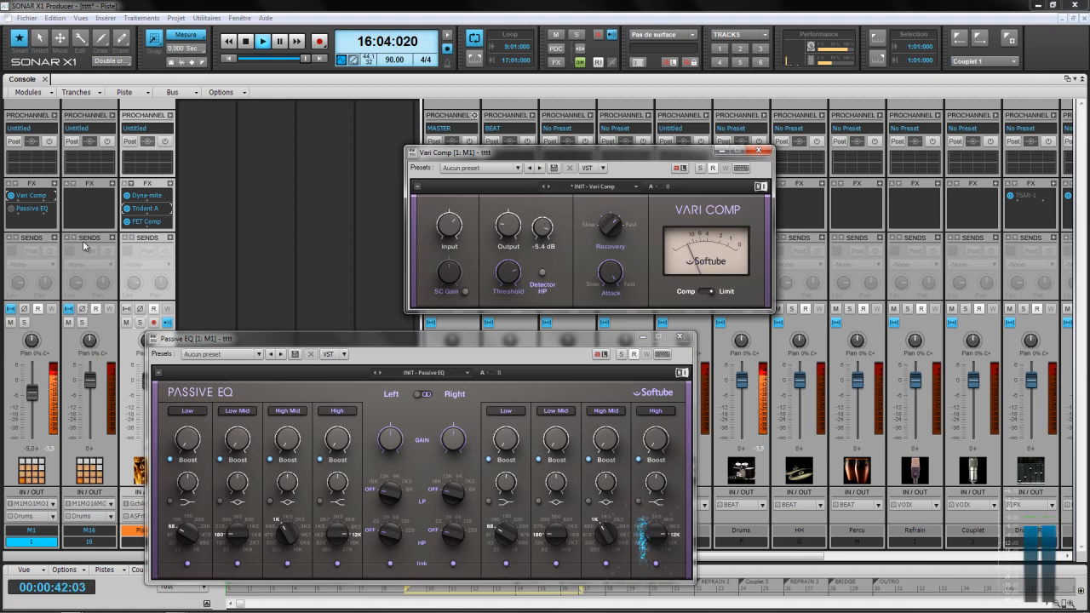
{"action": "left_click", "coordinate": [11, 197]}
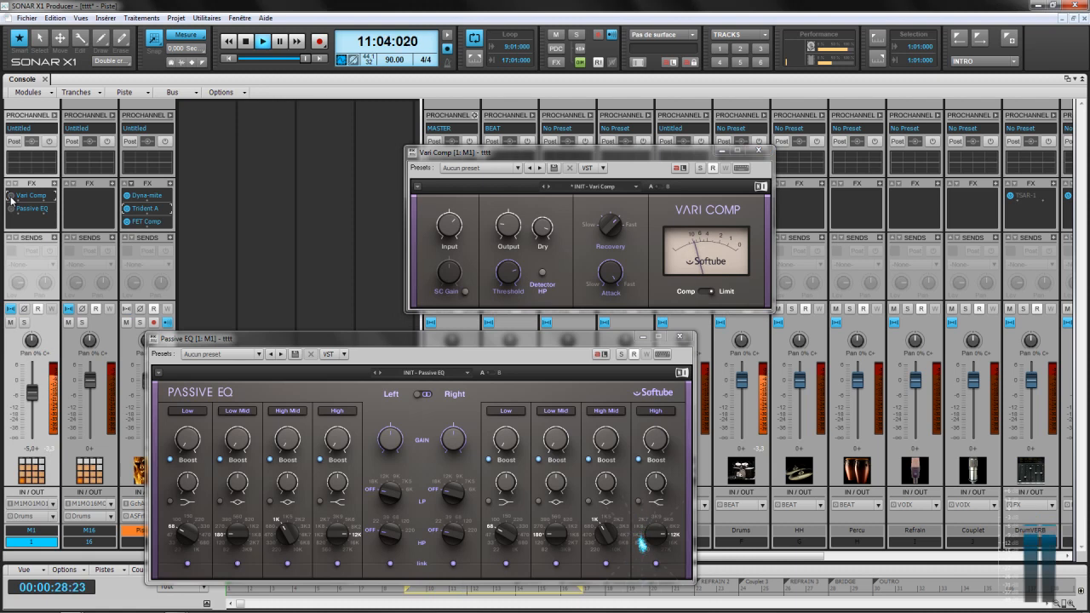
{"action": "left_click", "coordinate": [502, 230]}
{"action": "left_click_drag", "start_coordinate": [504, 231], "coordinate": [503, 232]}
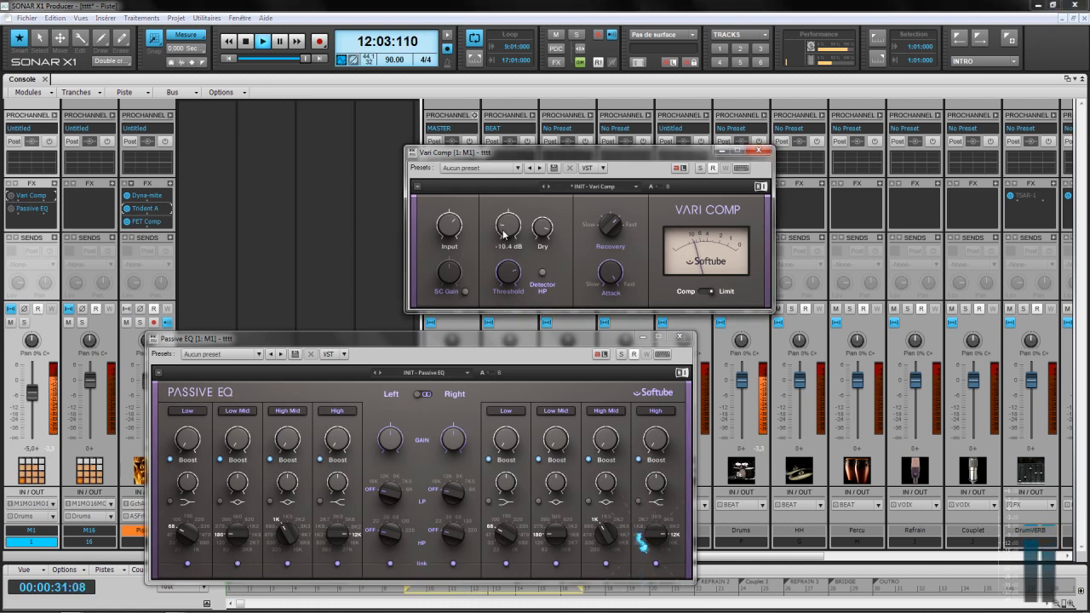
{"action": "left_click", "coordinate": [9, 198]}
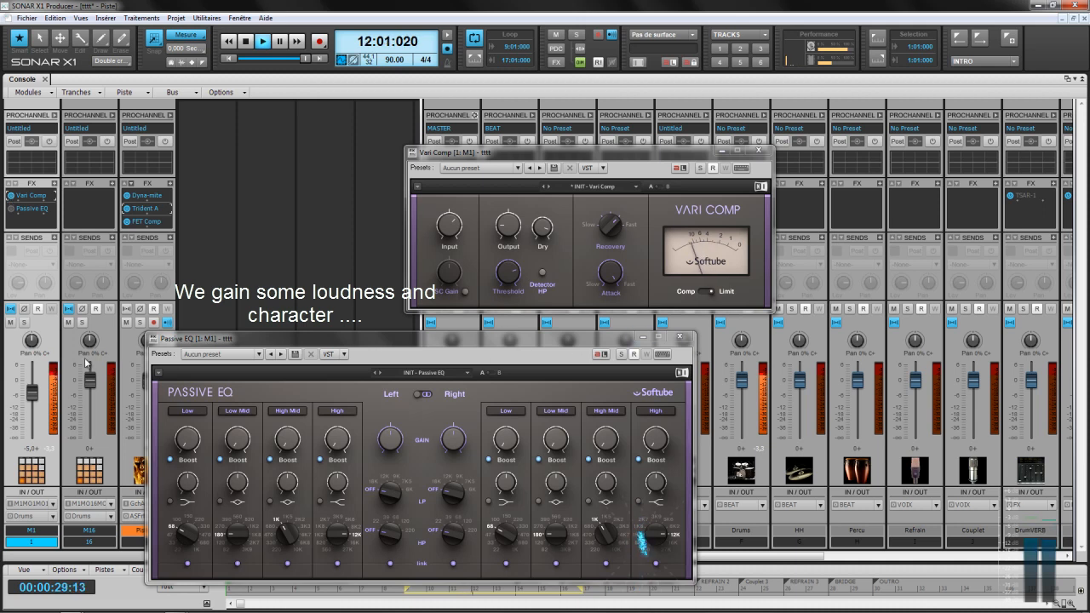
- Solo the third channel temporarily and slow the Vari Comp attack to 41 ms
{"action": "left_click", "coordinate": [139, 323]}
{"action": "mouse_move", "coordinate": [550, 240]}
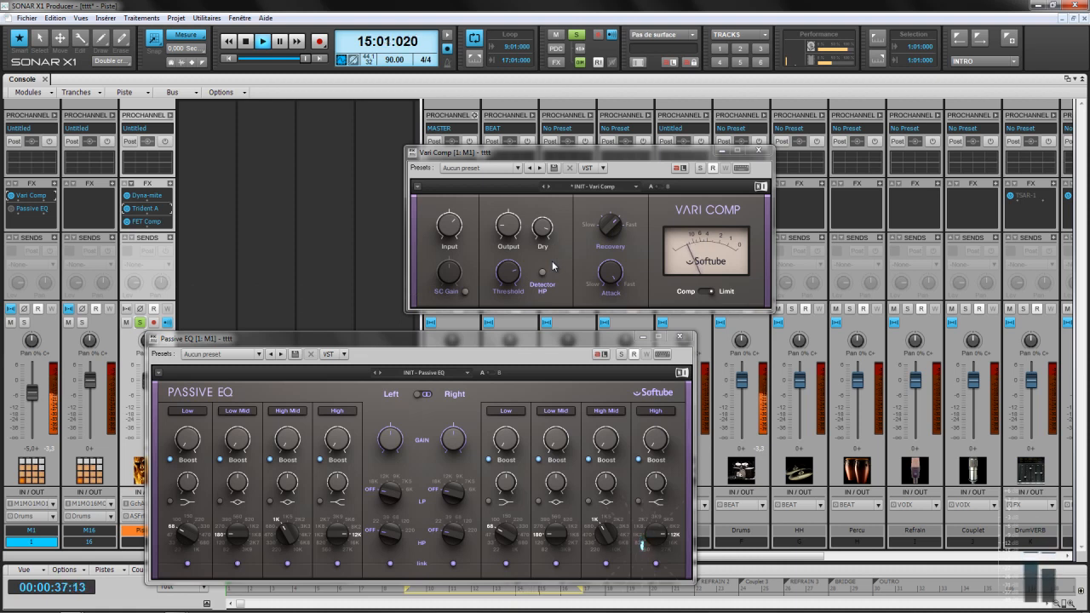
{"action": "left_click_drag", "start_coordinate": [514, 269], "coordinate": [534, 248]}
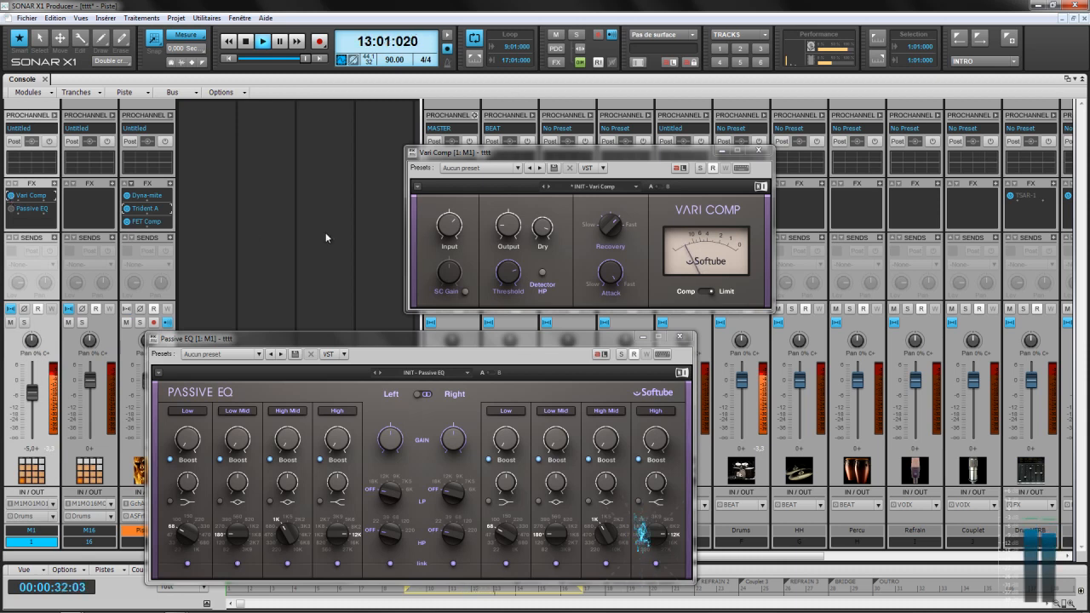
{"action": "left_click", "coordinate": [512, 228]}
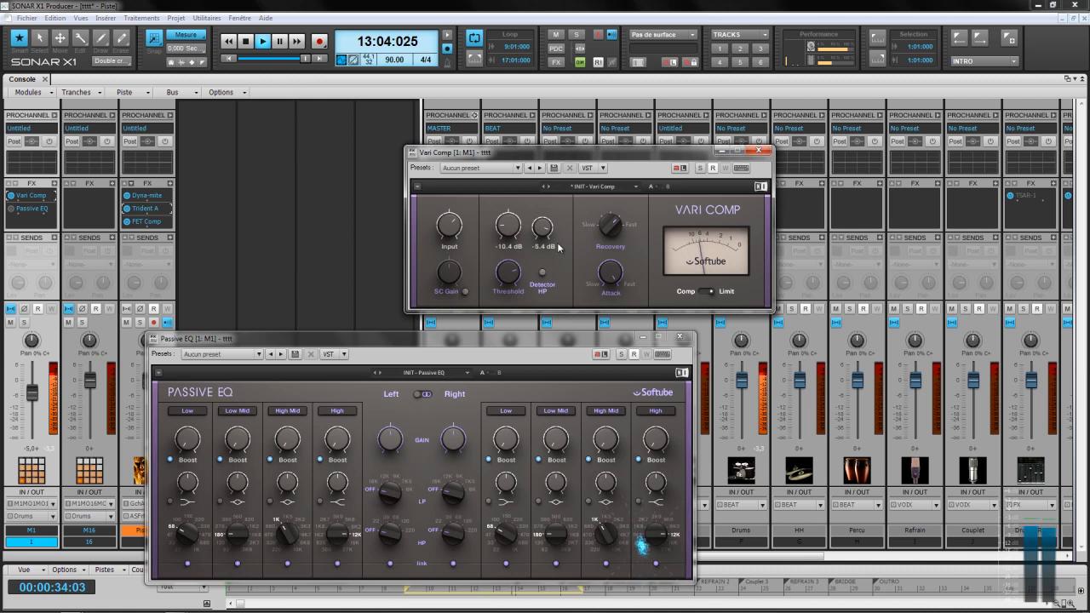
{"action": "left_click_drag", "start_coordinate": [608, 283], "coordinate": [603, 327]}
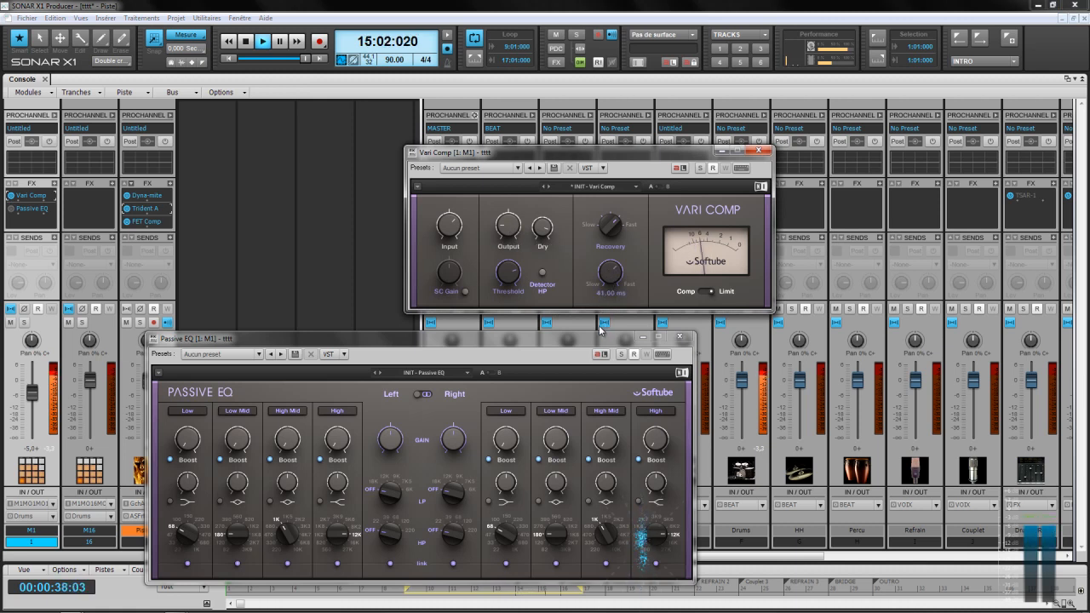
- Compare the Vari Comp against its bypassed sound on M1 and solo the third channel
{"action": "mouse_move", "coordinate": [509, 232]}
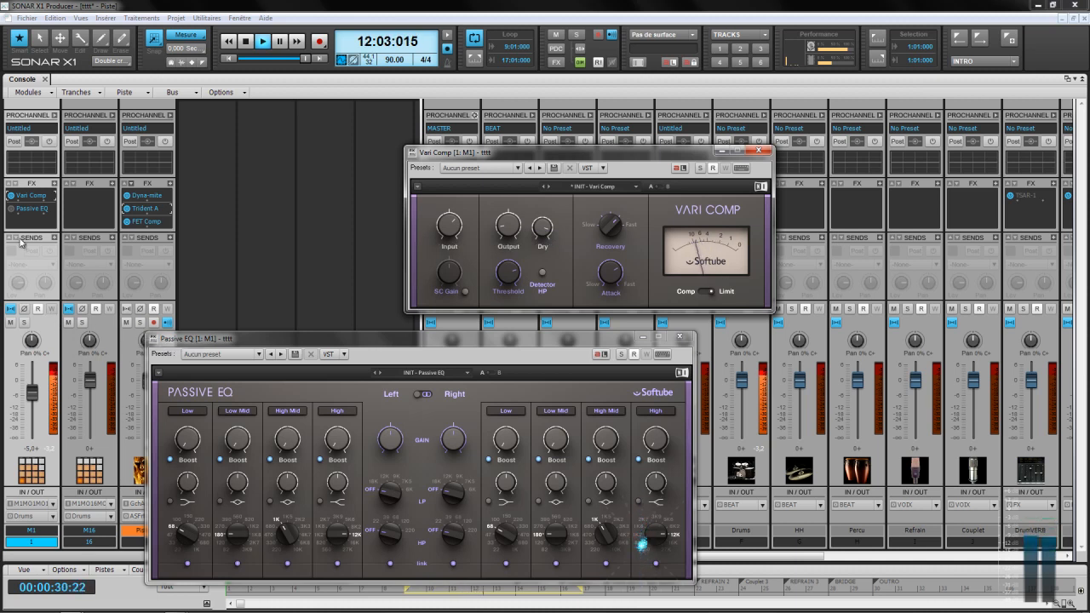
{"action": "left_click", "coordinate": [11, 197]}
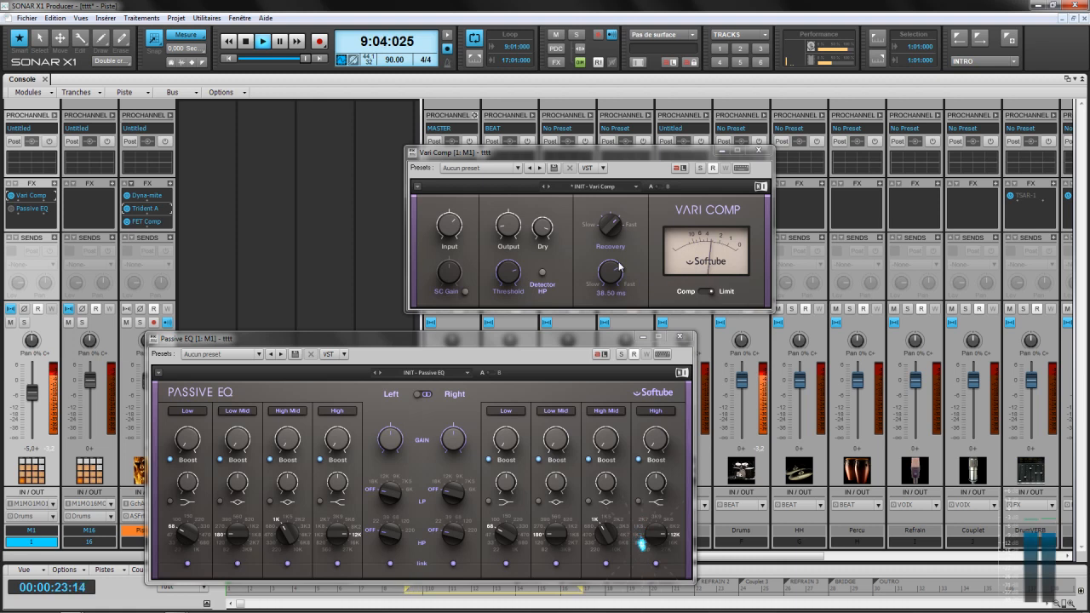
{"action": "left_click", "coordinate": [140, 323]}
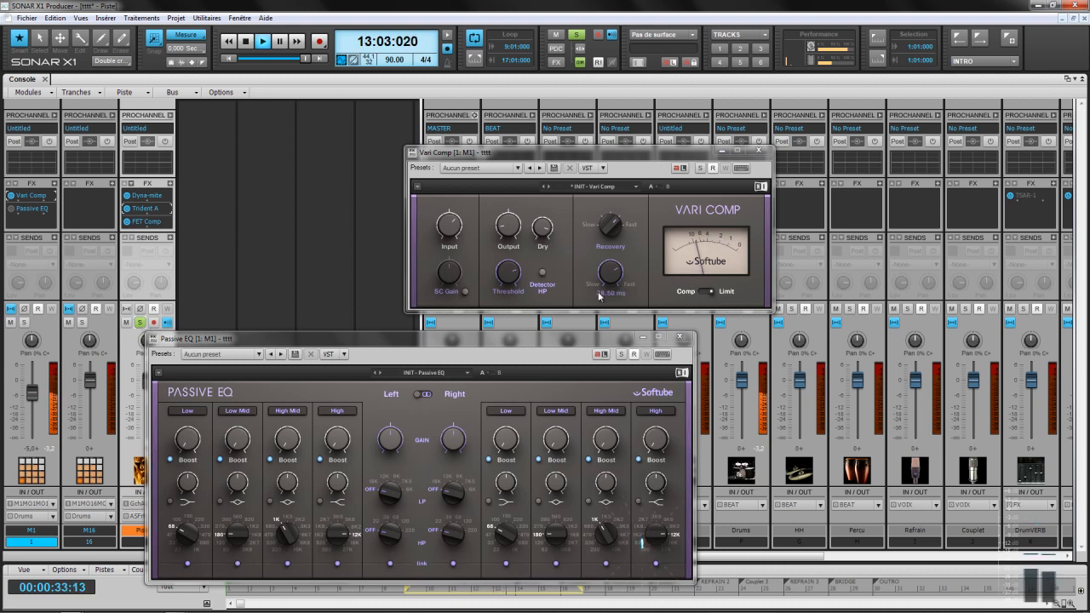
- Enable the Passive EQ on M1, solo the third channel, and switch the EQ from Left/Right to Mid/Side mode
{"action": "mouse_move", "coordinate": [605, 236]}
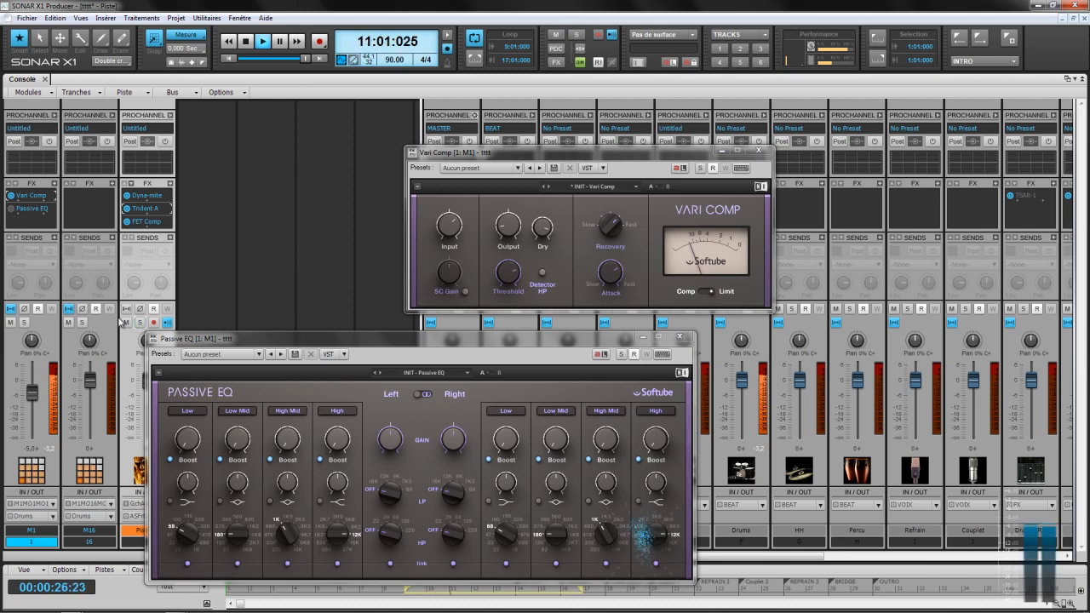
{"action": "left_click", "coordinate": [10, 210]}
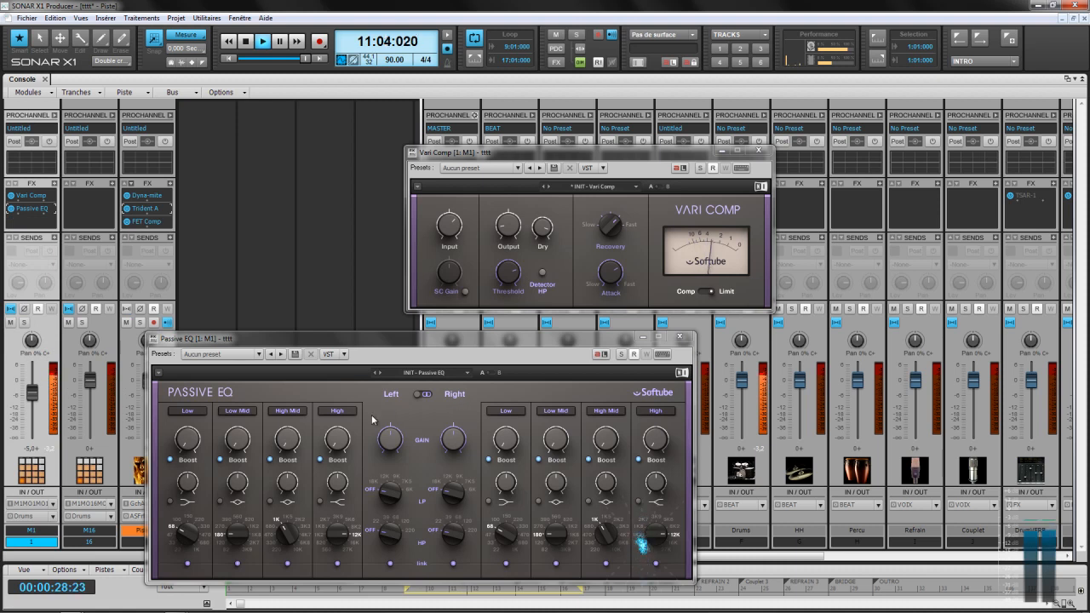
{"action": "left_click", "coordinate": [140, 323]}
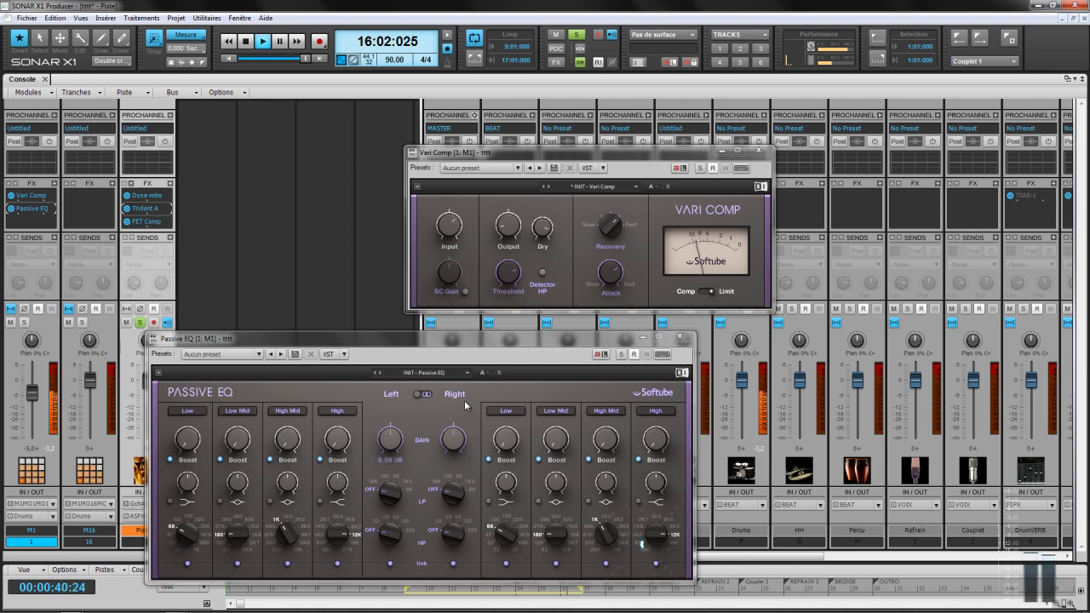
{"action": "left_click", "coordinate": [426, 396]}
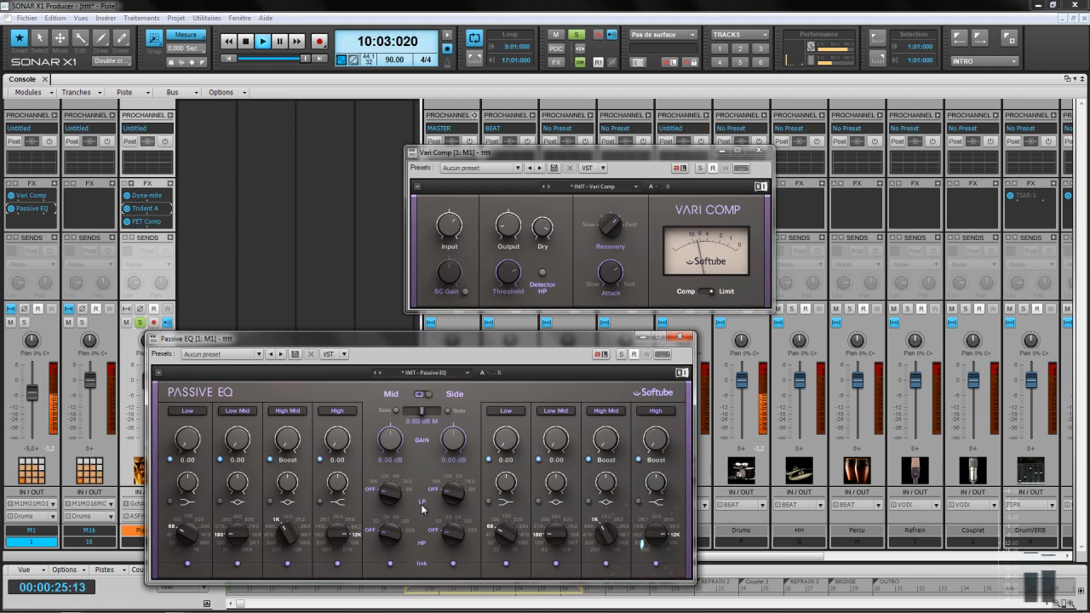
{"action": "left_click", "coordinate": [422, 395]}
{"action": "left_click", "coordinate": [423, 395]}
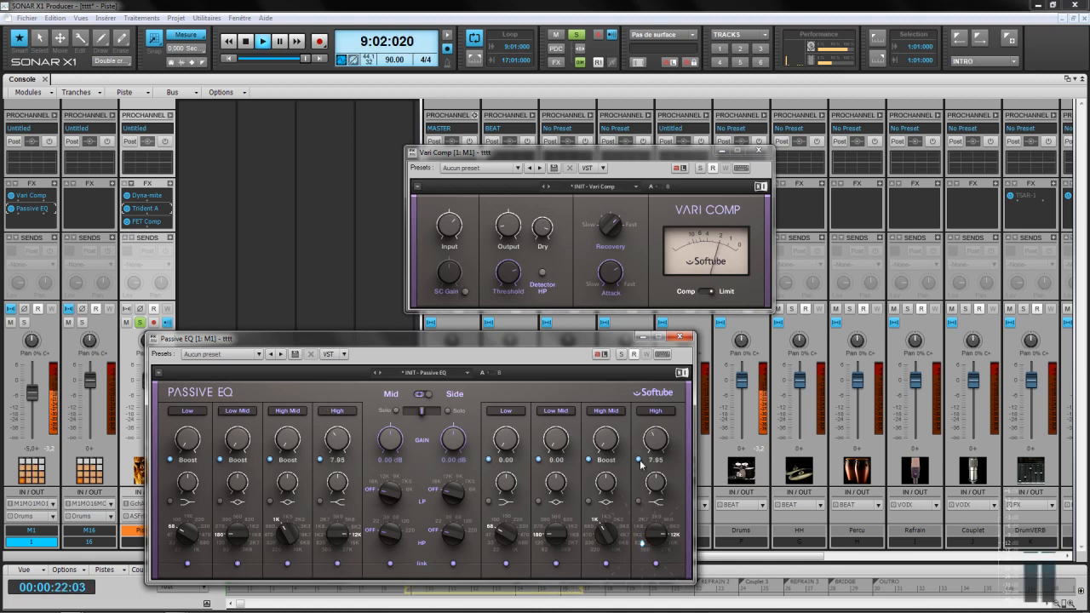
- Unlink the Mid and Side bands of the Passive EQ, trying an independent Mid High boost of 5.45
{"action": "left_click_drag", "start_coordinate": [653, 445], "coordinate": [657, 443]}
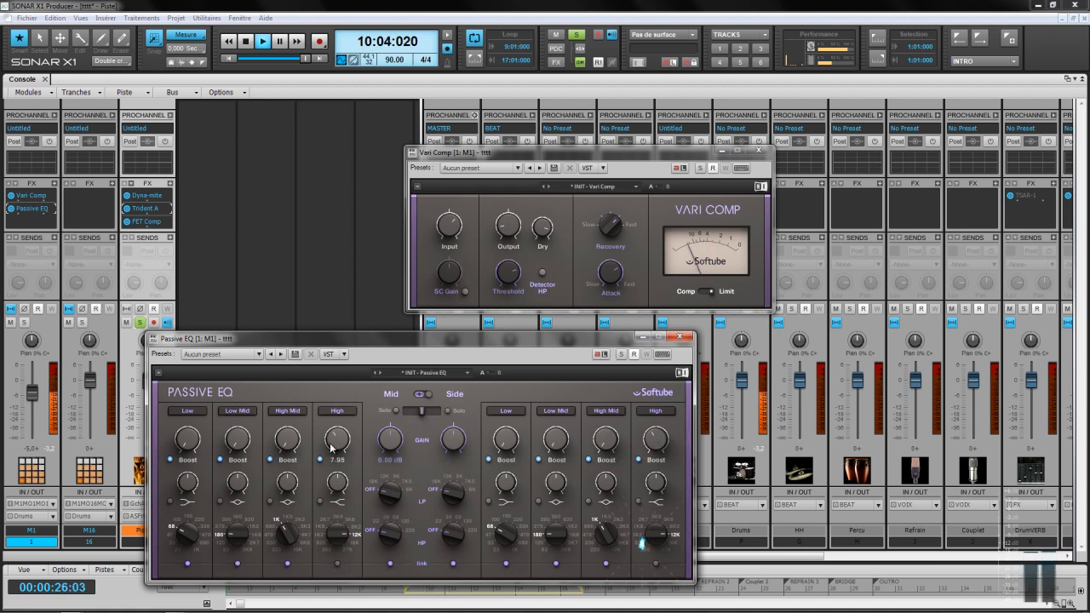
{"action": "left_click_drag", "start_coordinate": [324, 481], "coordinate": [326, 463]}
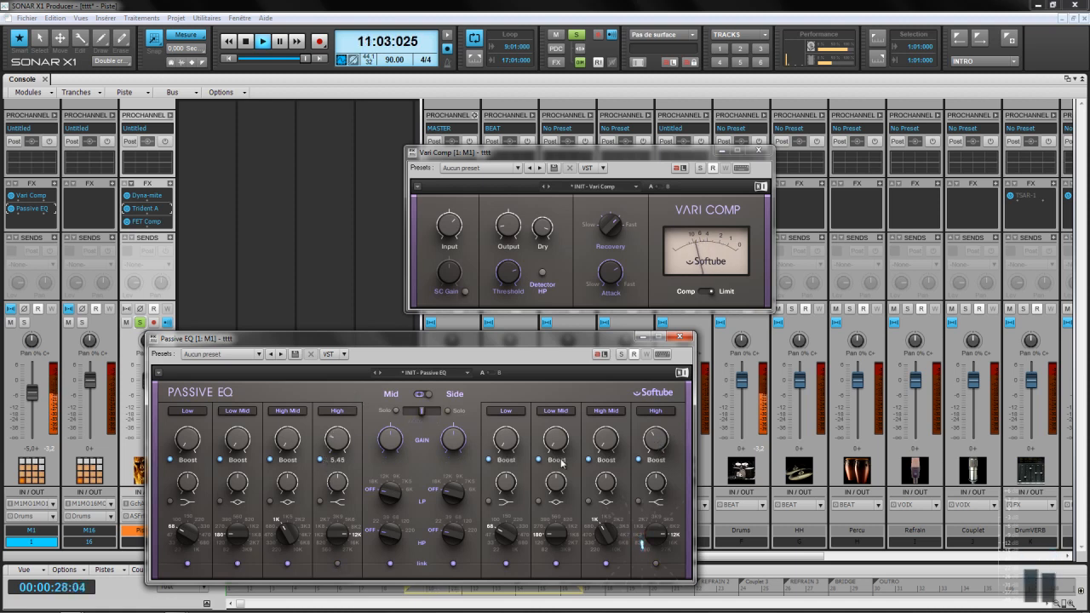
{"action": "mouse_move", "coordinate": [341, 448]}
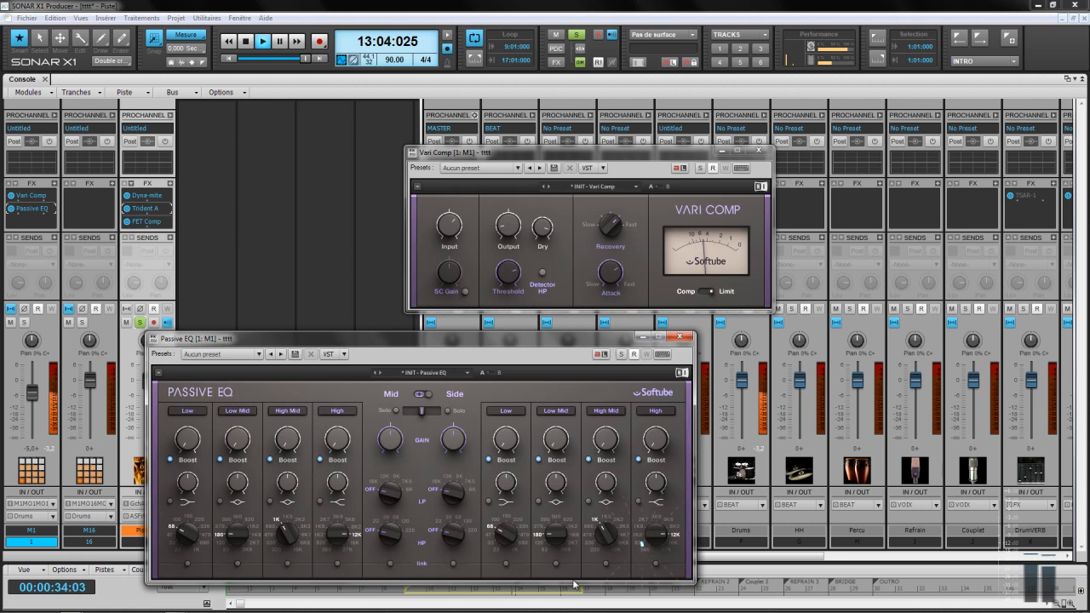
{"action": "mouse_move", "coordinate": [286, 447]}
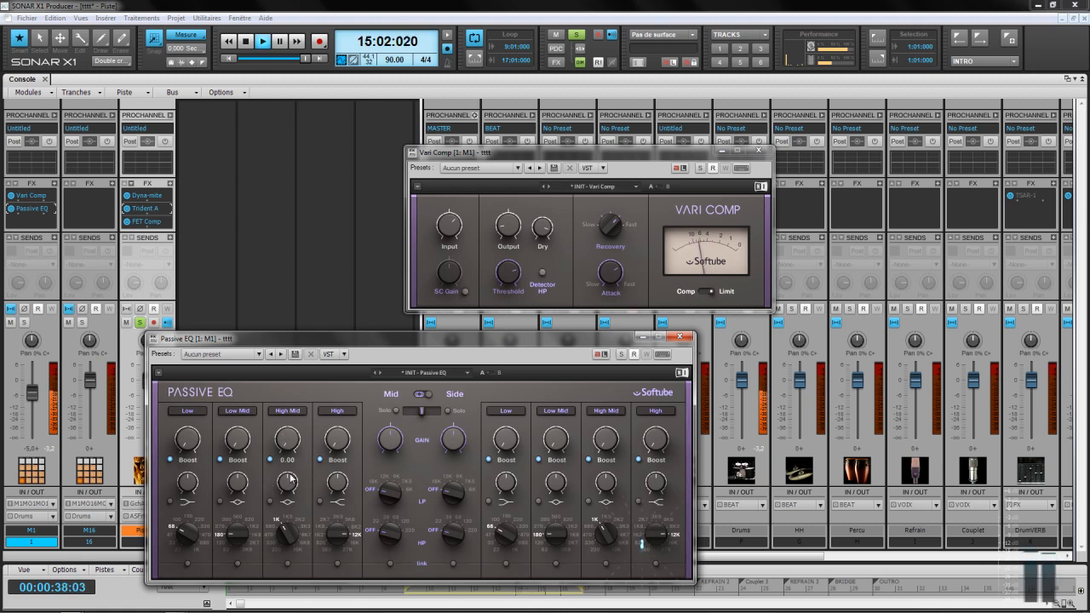
{"action": "left_click", "coordinate": [271, 461]}
{"action": "left_click", "coordinate": [271, 460]}
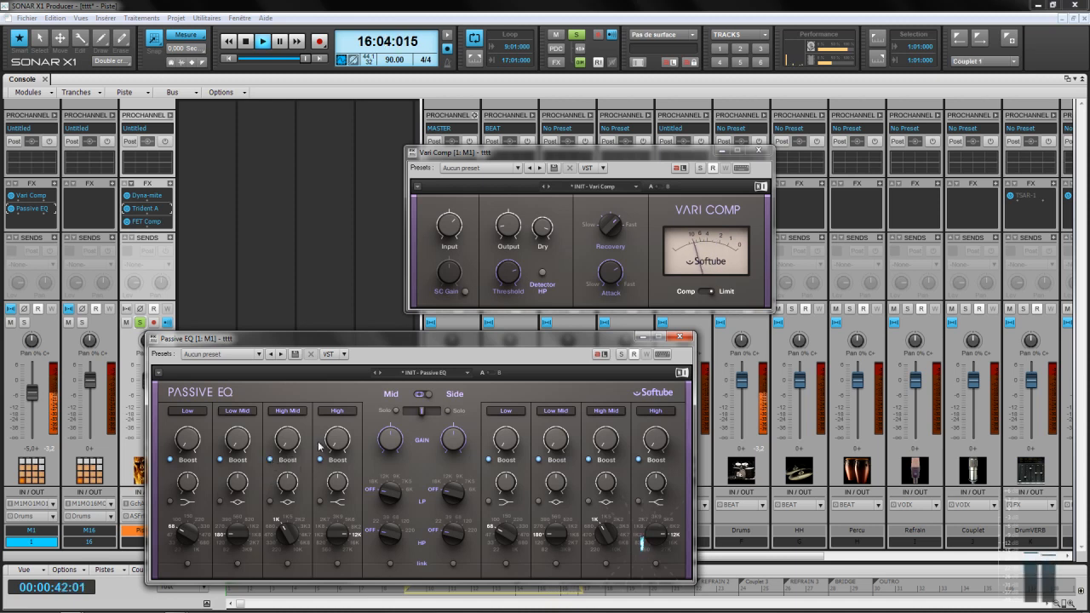
- Unsolo the third channel and solo the Mid signal in the Passive EQ
{"action": "left_click", "coordinate": [141, 324]}
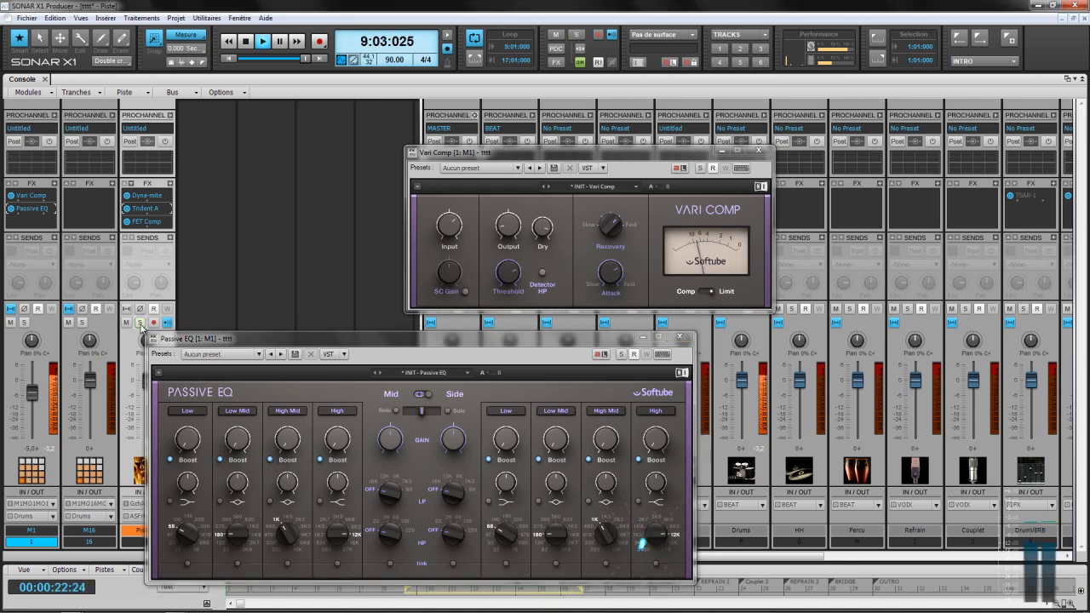
{"action": "mouse_move", "coordinate": [402, 415]}
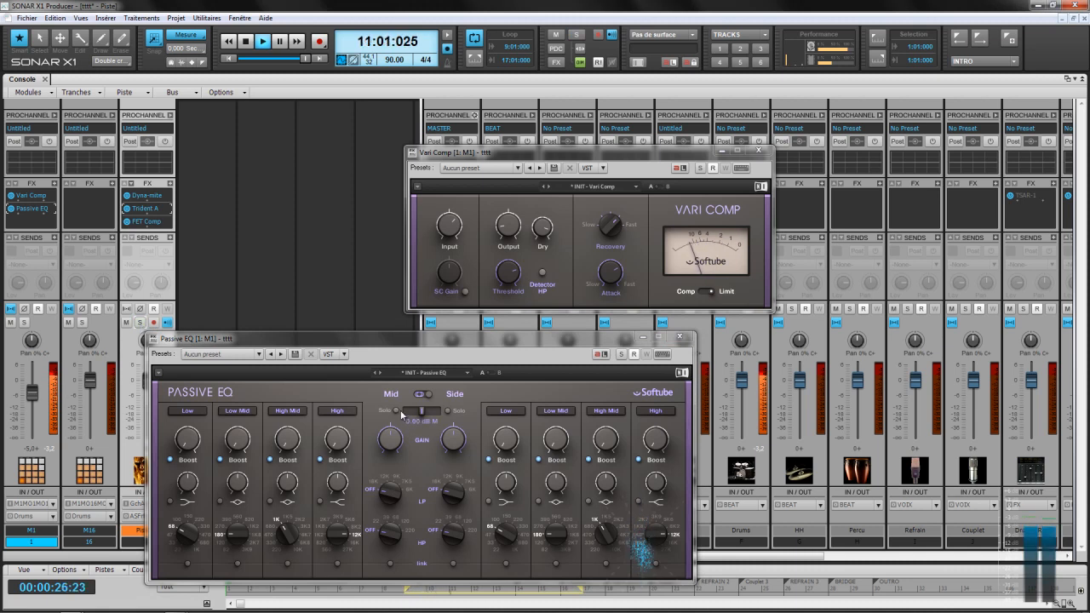
{"action": "left_click", "coordinate": [398, 413]}
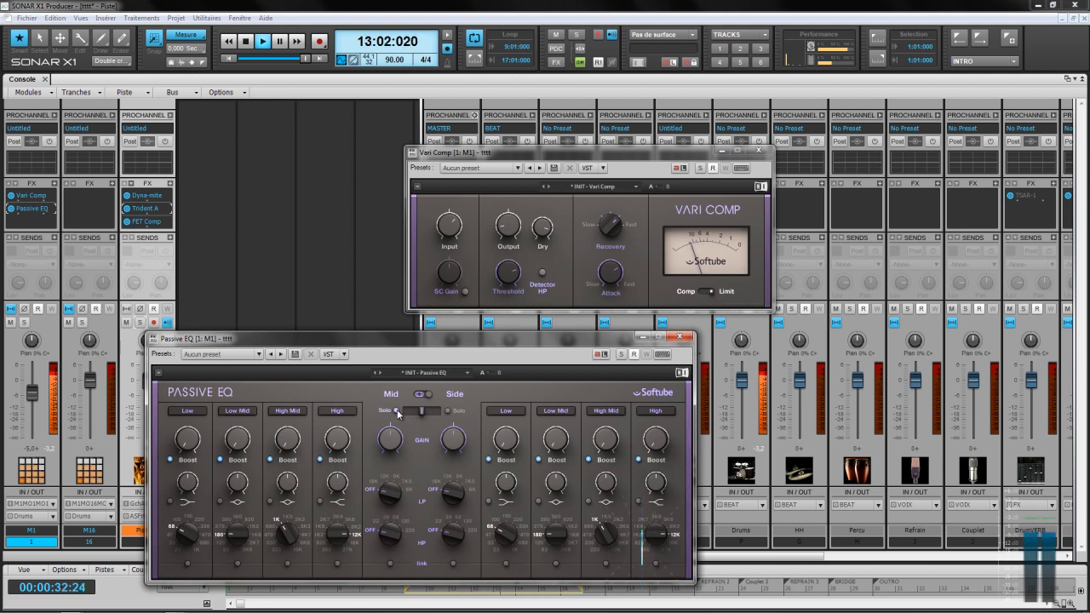
{"action": "left_click", "coordinate": [141, 323]}
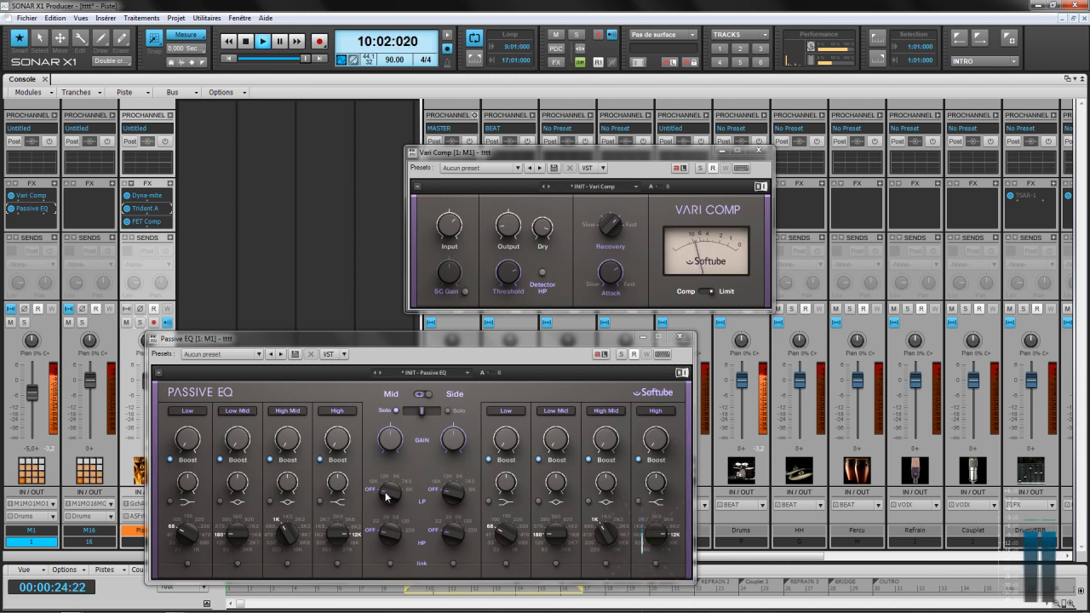
- Set the Mid low-pass filter to 18K and turn the Mid High band into a cut with raised gain
{"action": "left_click_drag", "start_coordinate": [383, 486], "coordinate": [381, 481]}
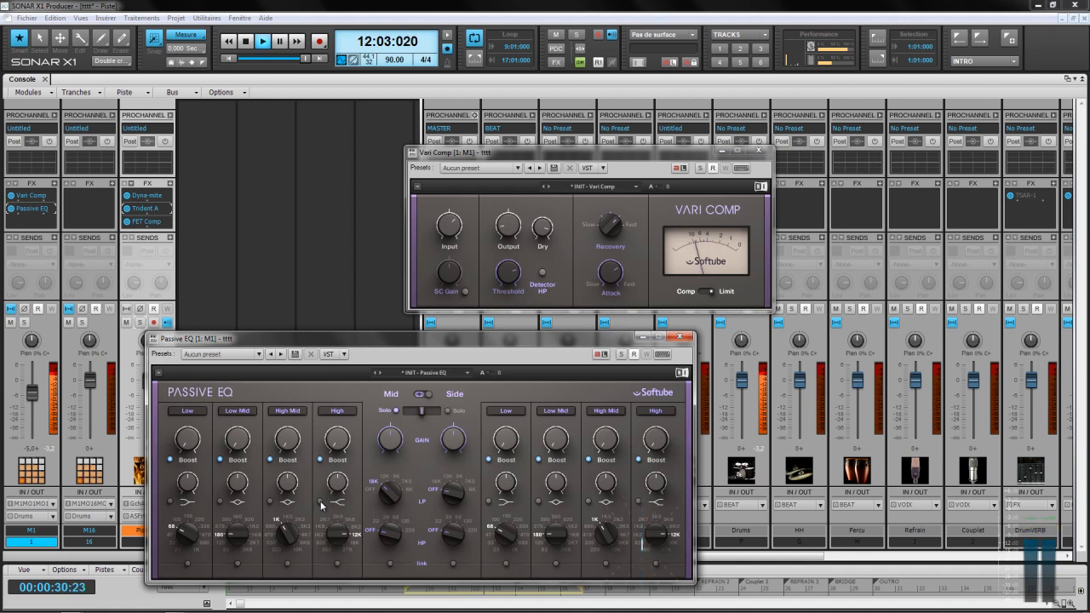
{"action": "mouse_move", "coordinate": [337, 455]}
{"action": "left_click_drag", "start_coordinate": [322, 467], "coordinate": [327, 385]}
- Boost the Mid High Mid band of the Passive EQ by 7.70
{"action": "left_click_drag", "start_coordinate": [288, 449], "coordinate": [278, 396]}
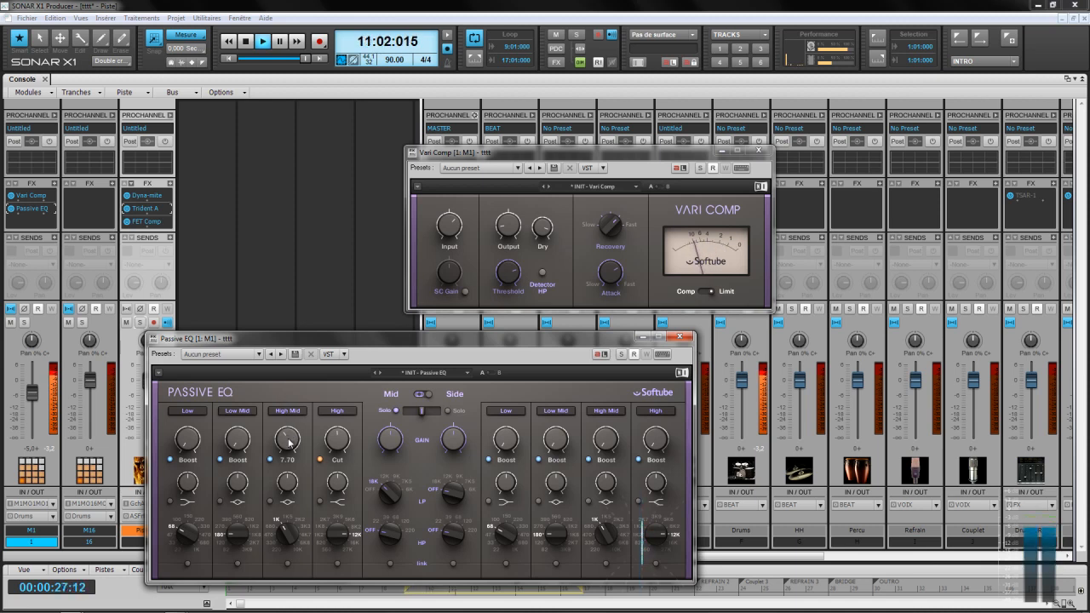
{"action": "scroll", "coordinate": [288, 440], "scroll_direction": "up", "scroll_amount": 4}
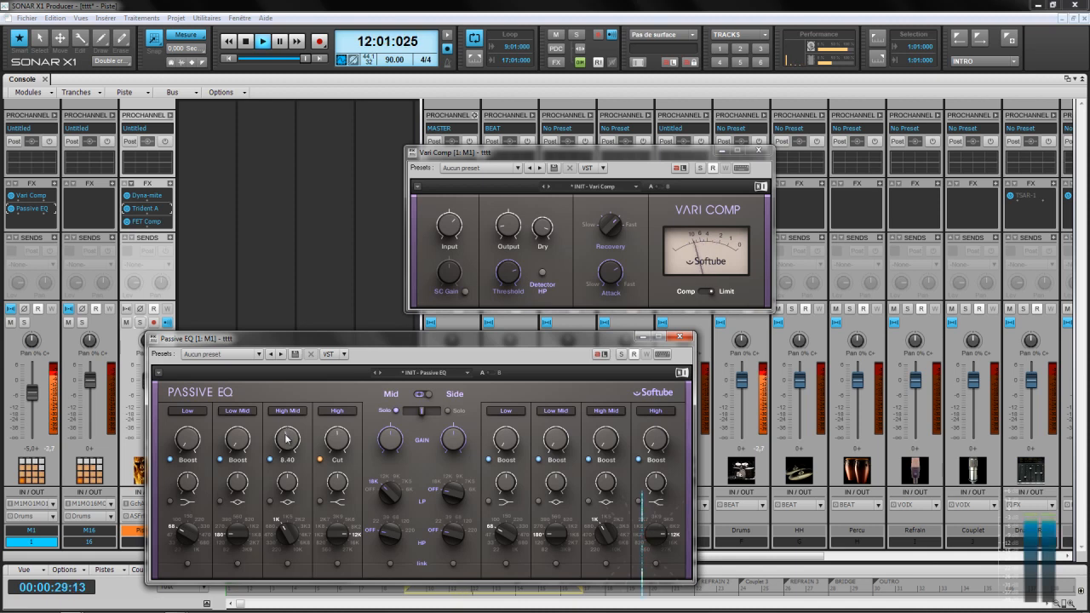
{"action": "scroll", "coordinate": [287, 442], "scroll_direction": "down", "scroll_amount": 1}
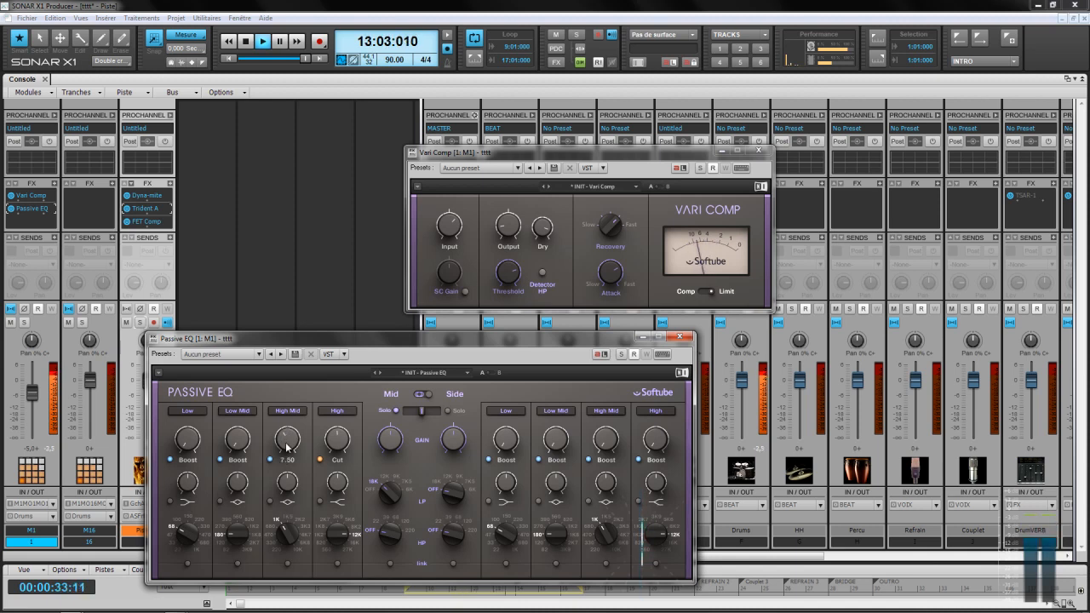
{"action": "scroll", "coordinate": [287, 445], "scroll_direction": "up", "scroll_amount": 1}
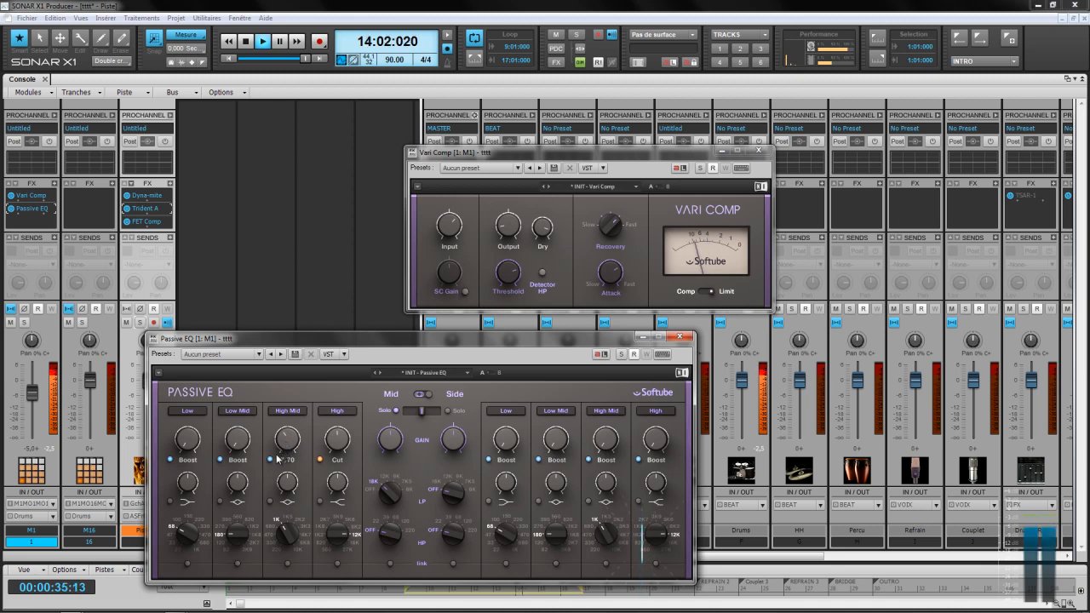
- Switch the Mid Low Mid band to cut, with its frequency at 390 and its gain at 7.10
{"action": "left_click", "coordinate": [221, 462]}
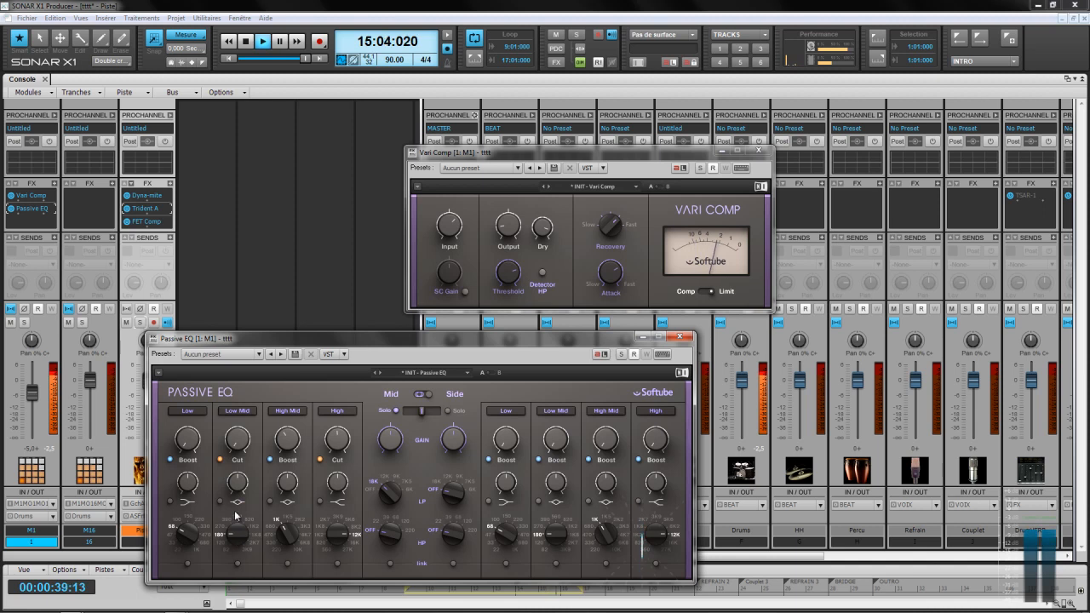
{"action": "left_click_drag", "start_coordinate": [231, 537], "coordinate": [231, 521]}
{"action": "left_click_drag", "start_coordinate": [238, 447], "coordinate": [235, 405]}
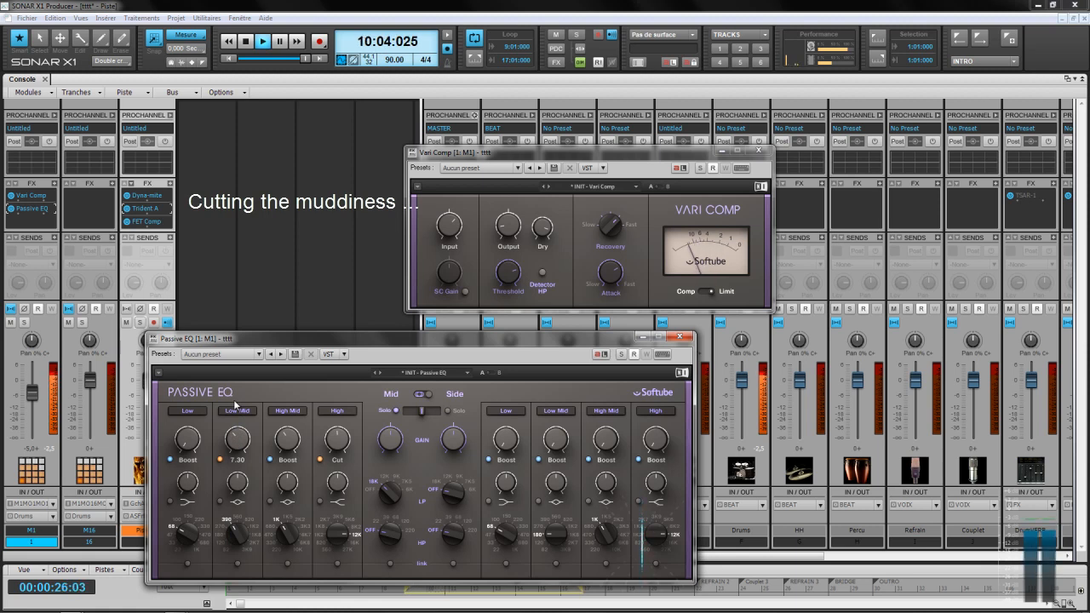
{"action": "left_click_drag", "start_coordinate": [235, 404], "coordinate": [233, 397]}
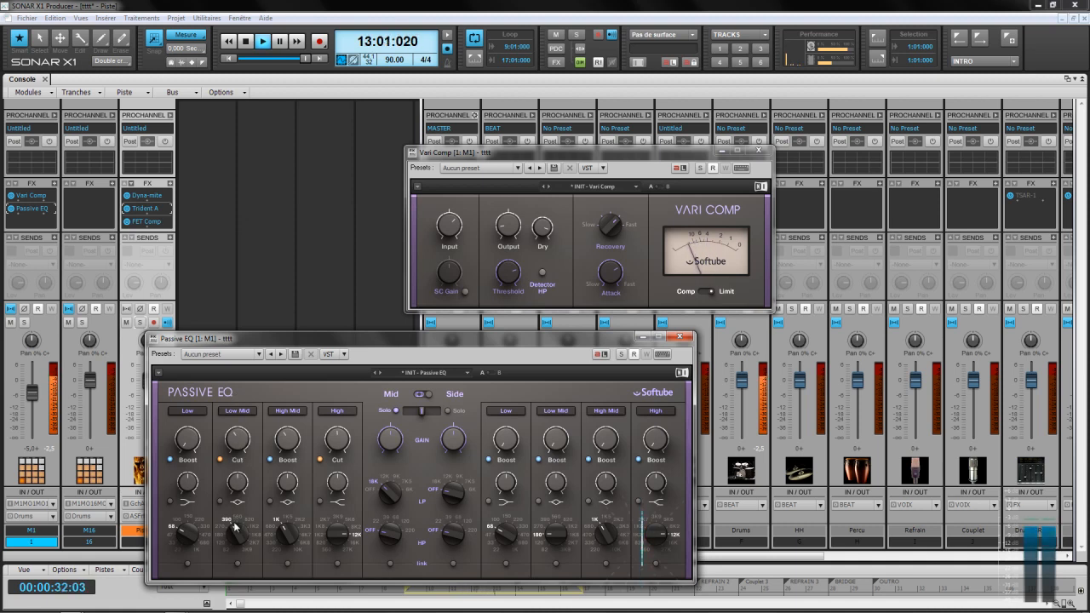
{"action": "mouse_move", "coordinate": [231, 443]}
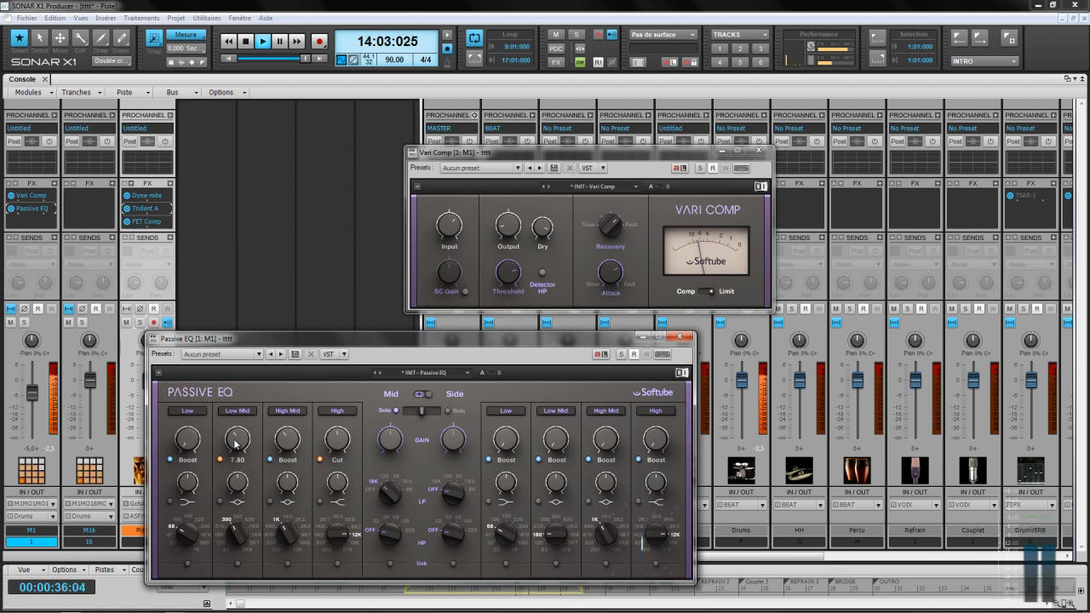
{"action": "mouse_move", "coordinate": [235, 443]}
{"action": "left_mouse_down"}
{"action": "mouse_move", "coordinate": [228, 491]}
{"action": "mouse_move", "coordinate": [227, 449]}
{"action": "left_mouse_up"}
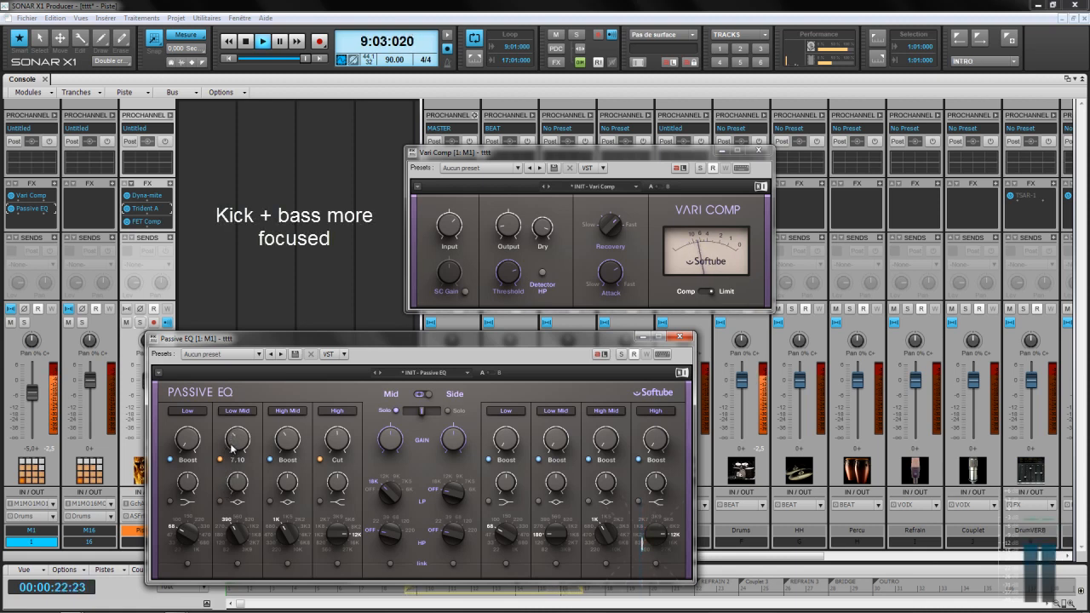
- Set the Mid Low band boost to 1.70 and open the Spectrum Analyzer
{"action": "left_click", "coordinate": [187, 441]}
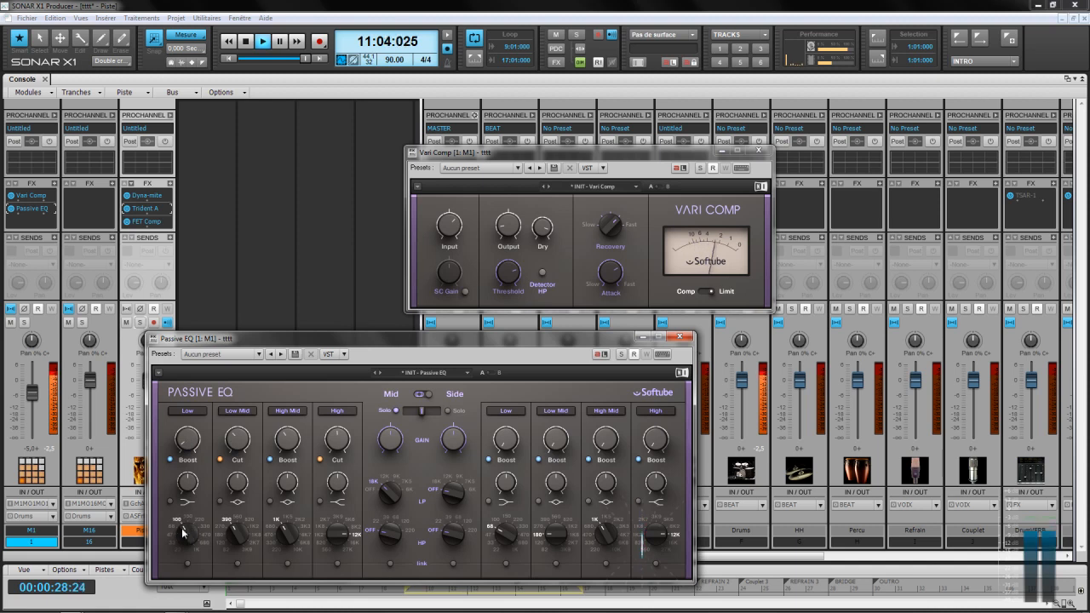
{"action": "mouse_move", "coordinate": [188, 446]}
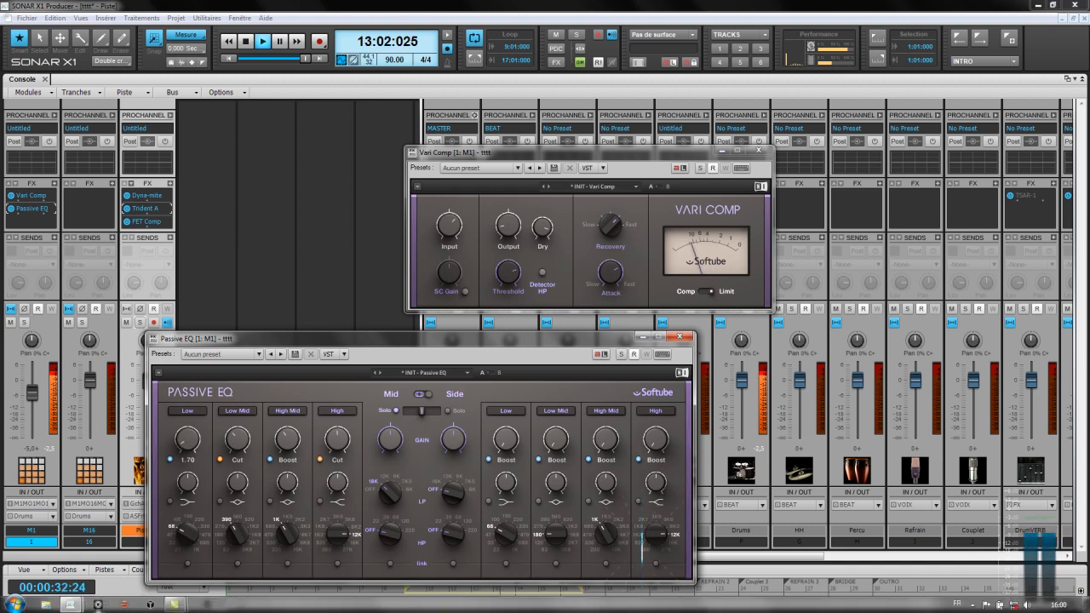
{"action": "mouse_move", "coordinate": [86, 605]}
{"action": "left_click", "coordinate": [187, 555]}
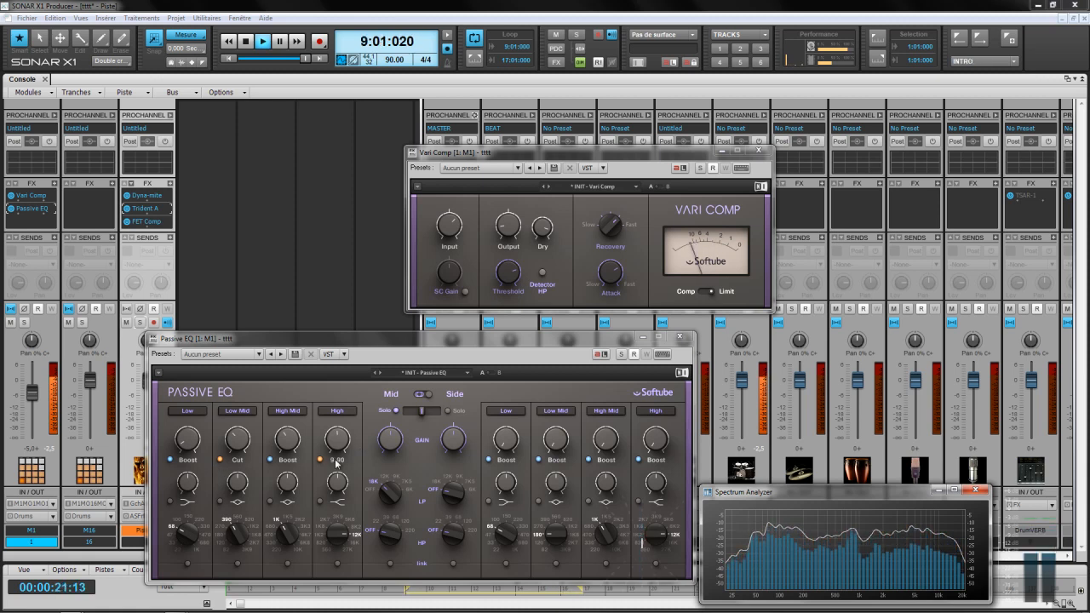
- Solo the third channel temporarily and bypass the Passive EQ on M1
{"action": "left_click", "coordinate": [140, 323]}
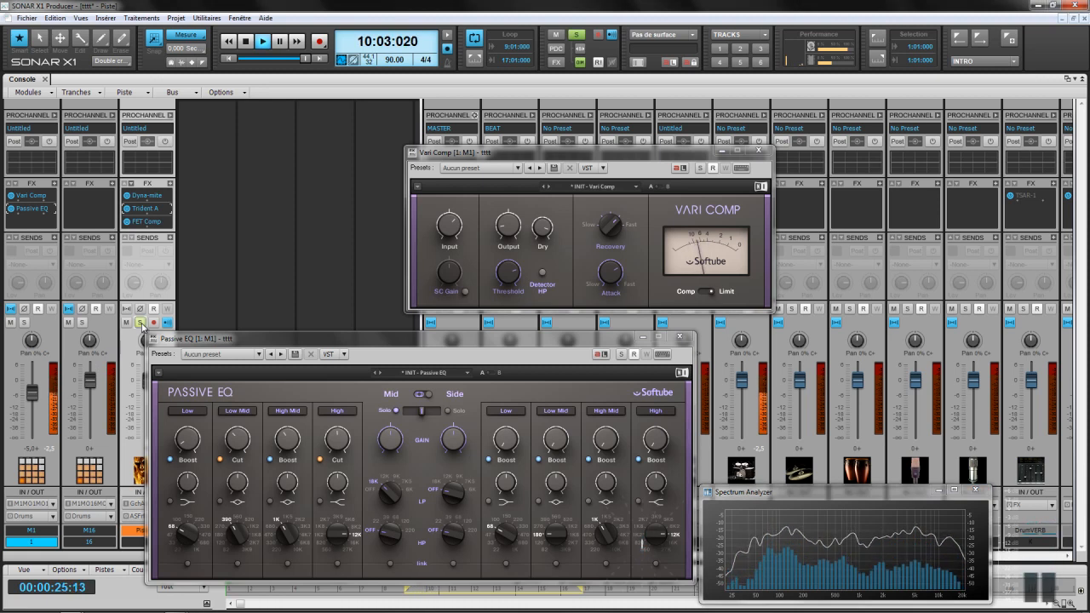
{"action": "left_click", "coordinate": [141, 323]}
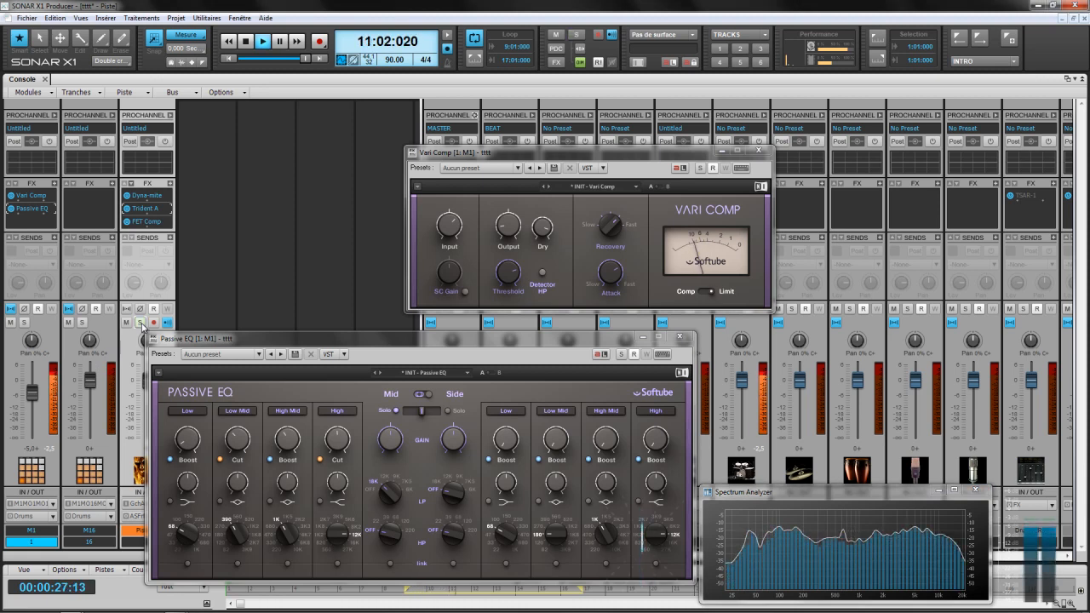
{"action": "left_click", "coordinate": [141, 323]}
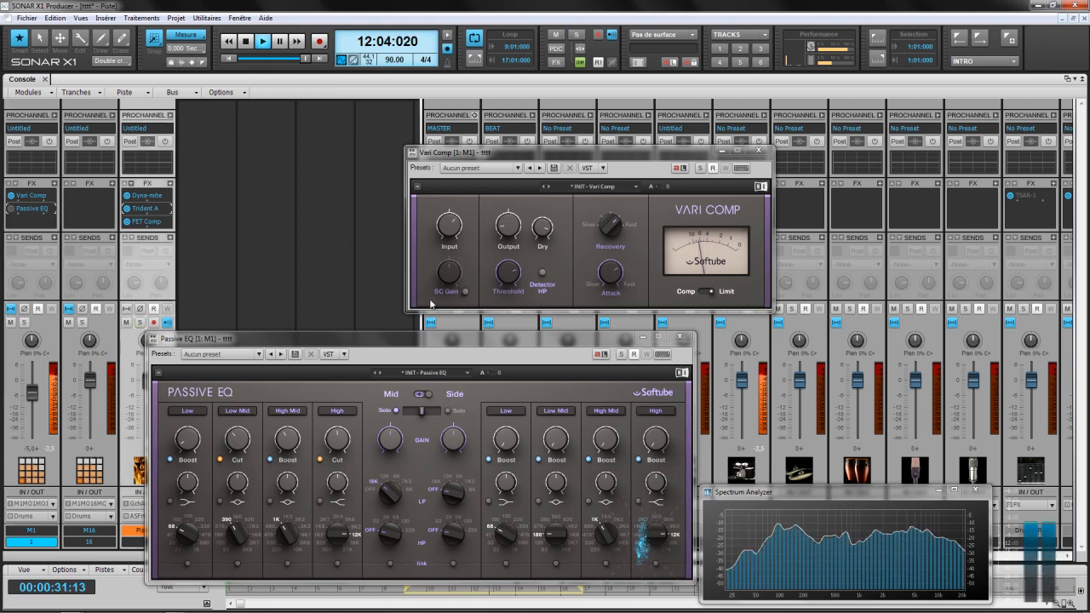
- Engage the Vari Comp's Detector HP, comparing the sound with it switched on and off
{"action": "left_click", "coordinate": [544, 275]}
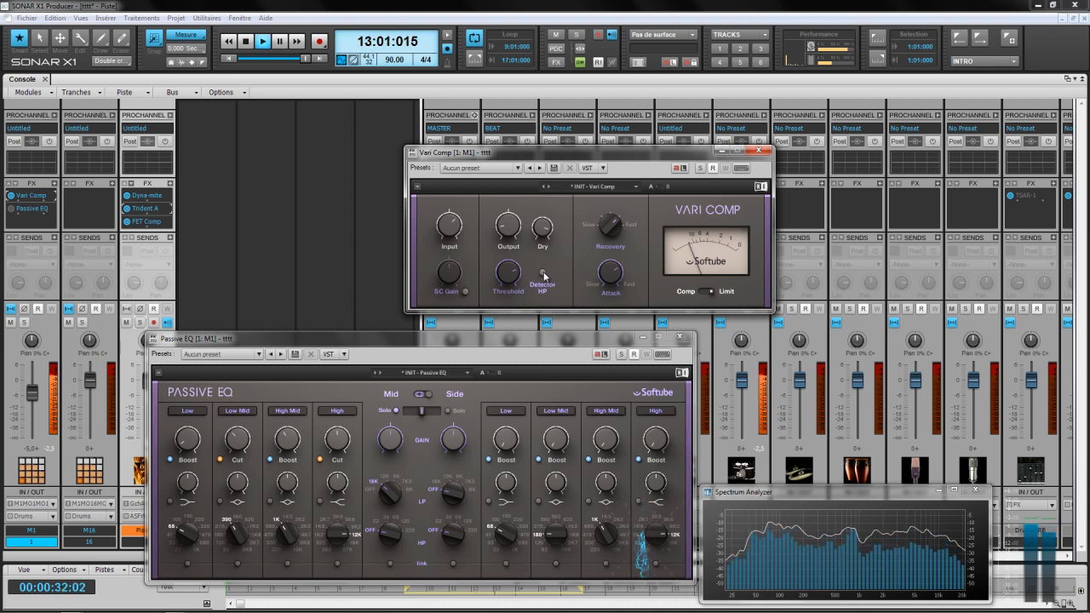
{"action": "left_click", "coordinate": [543, 273]}
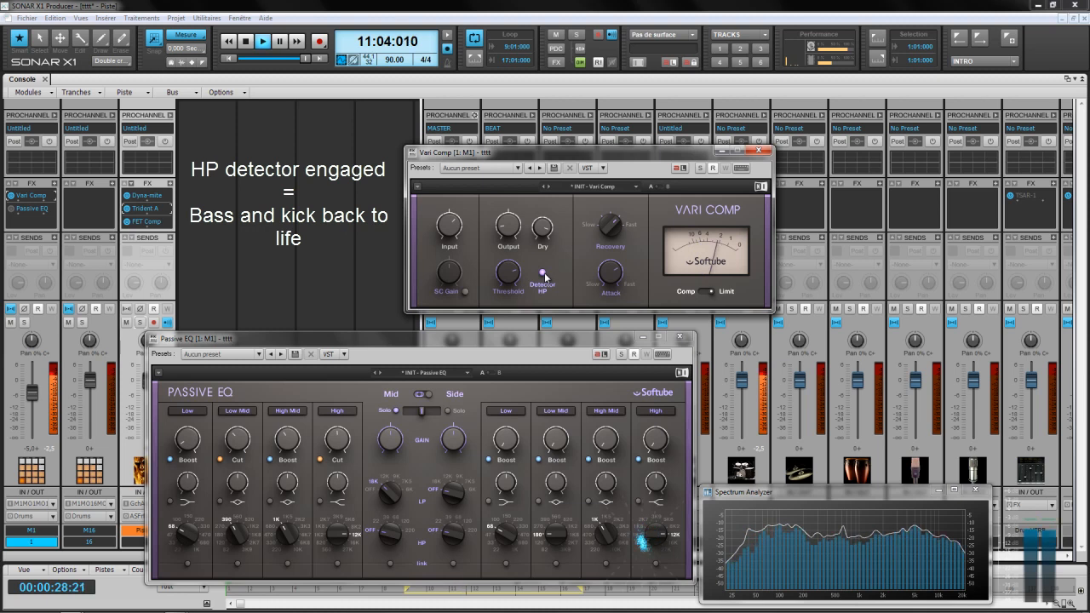
{"action": "left_click", "coordinate": [543, 275]}
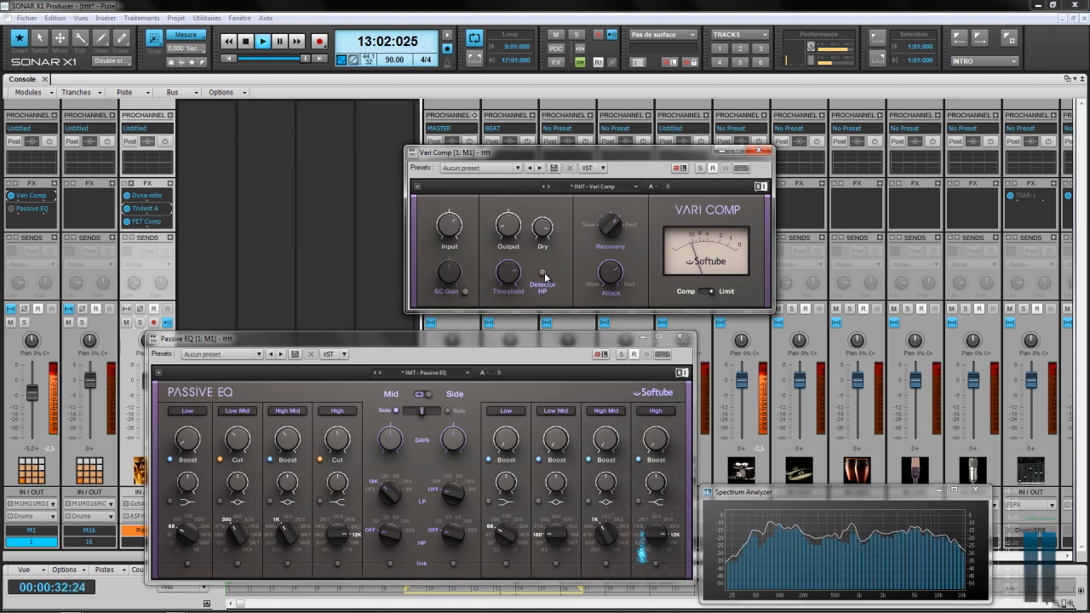
{"action": "left_click", "coordinate": [543, 274]}
- Solo the third channel temporarily and re-enable the Passive EQ on M1
{"action": "left_click", "coordinate": [139, 322]}
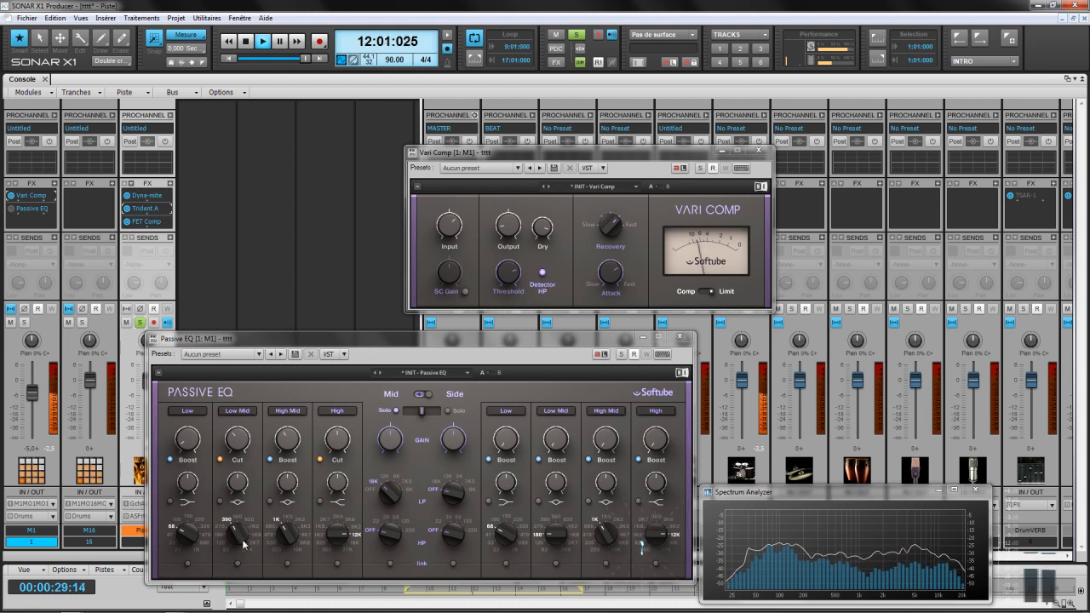
{"action": "left_click", "coordinate": [12, 209]}
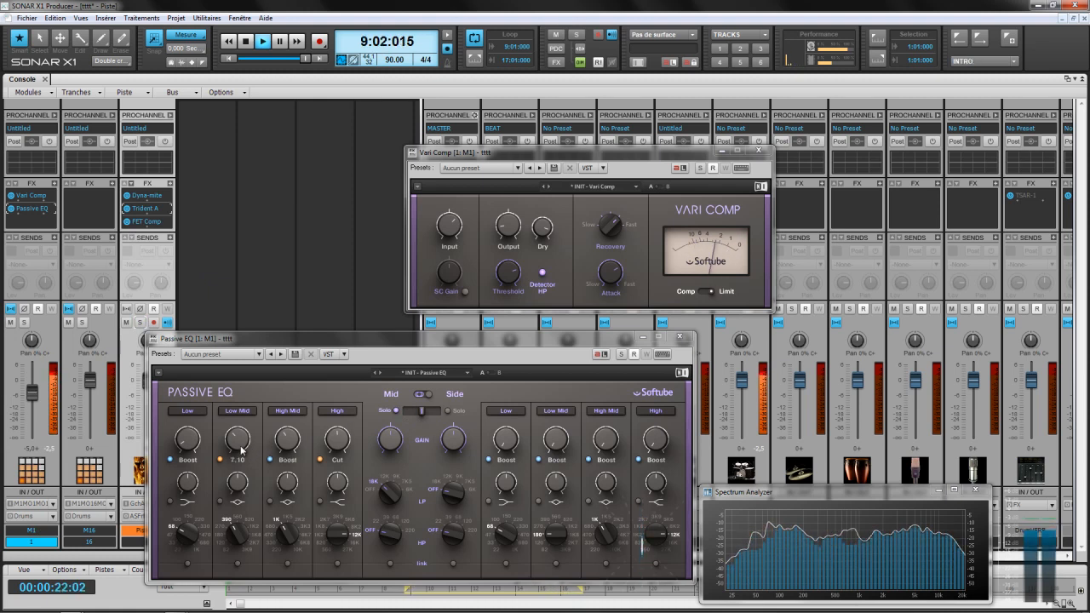
- Raise the Mid Low band boost of the Passive EQ to 3.50
{"action": "left_click_drag", "start_coordinate": [191, 444], "coordinate": [188, 440]}
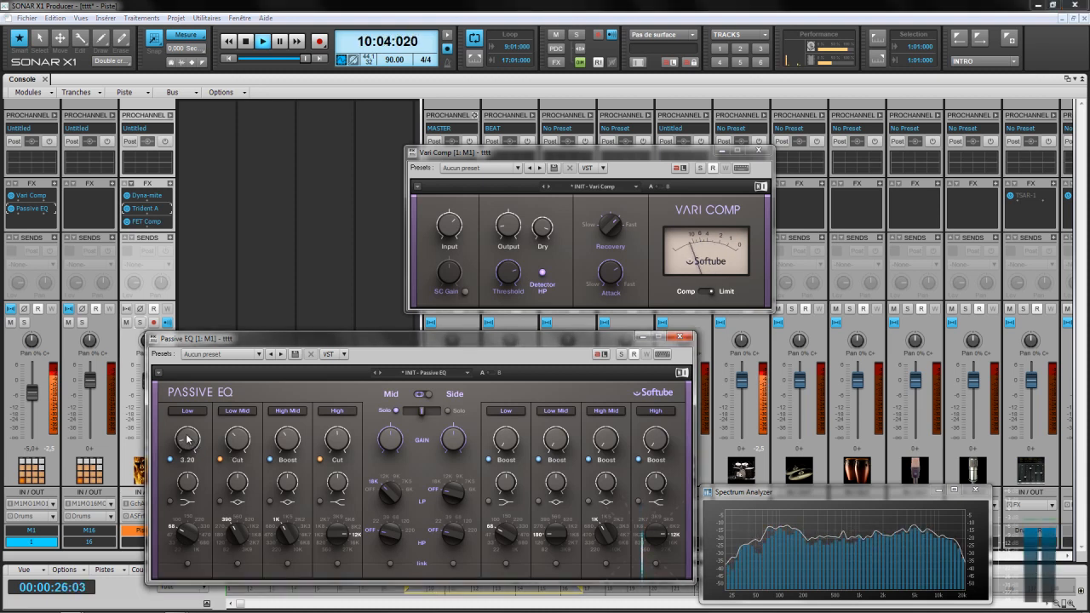
{"action": "left_click_drag", "start_coordinate": [187, 439], "coordinate": [187, 438]}
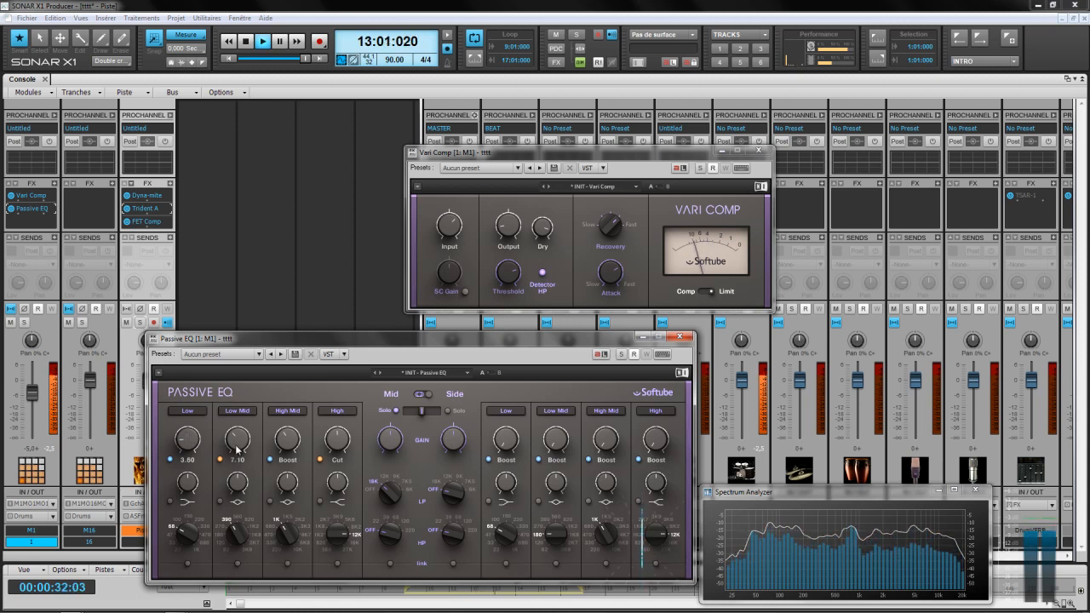
- Solo the Side signal in the Passive EQ and set its LP to 18K, High boost to 8.00 and High Mid boost to 7.20
{"action": "left_click", "coordinate": [448, 411]}
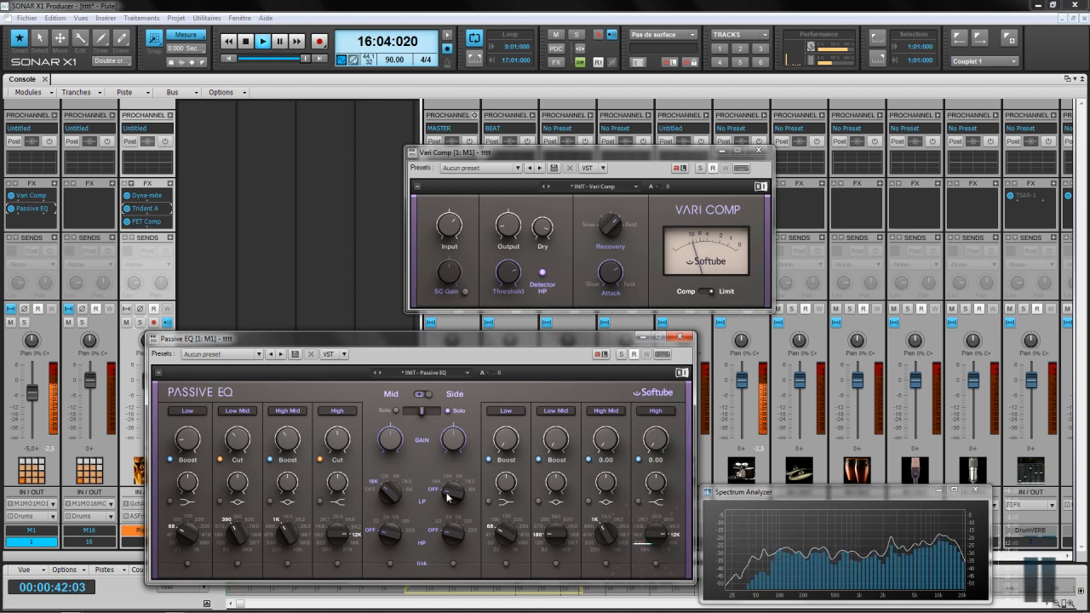
{"action": "left_click_drag", "start_coordinate": [653, 437], "coordinate": [650, 411]}
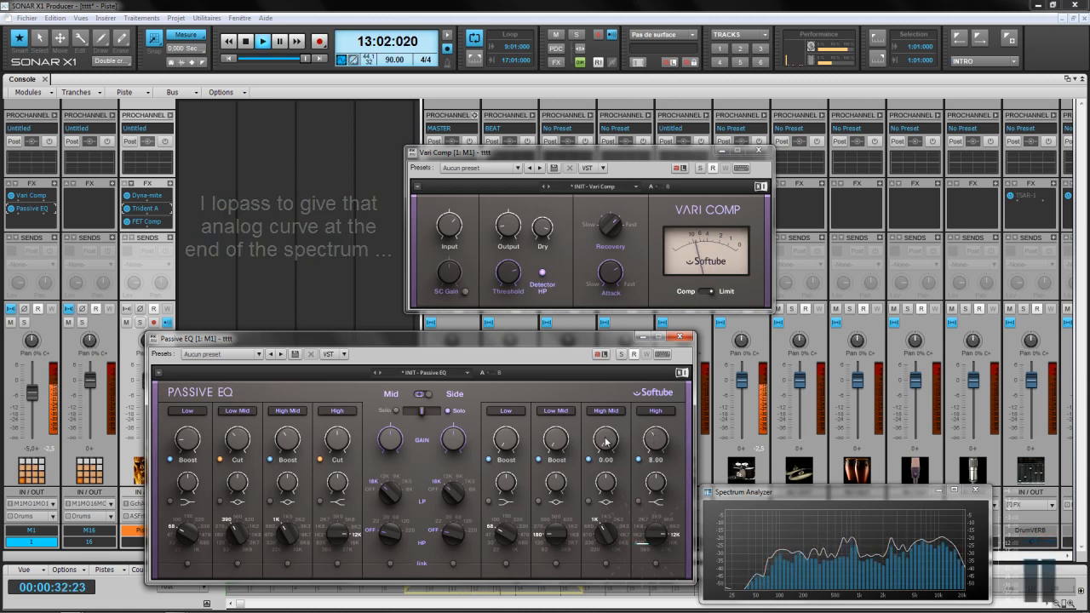
{"action": "left_click_drag", "start_coordinate": [602, 415], "coordinate": [601, 408]}
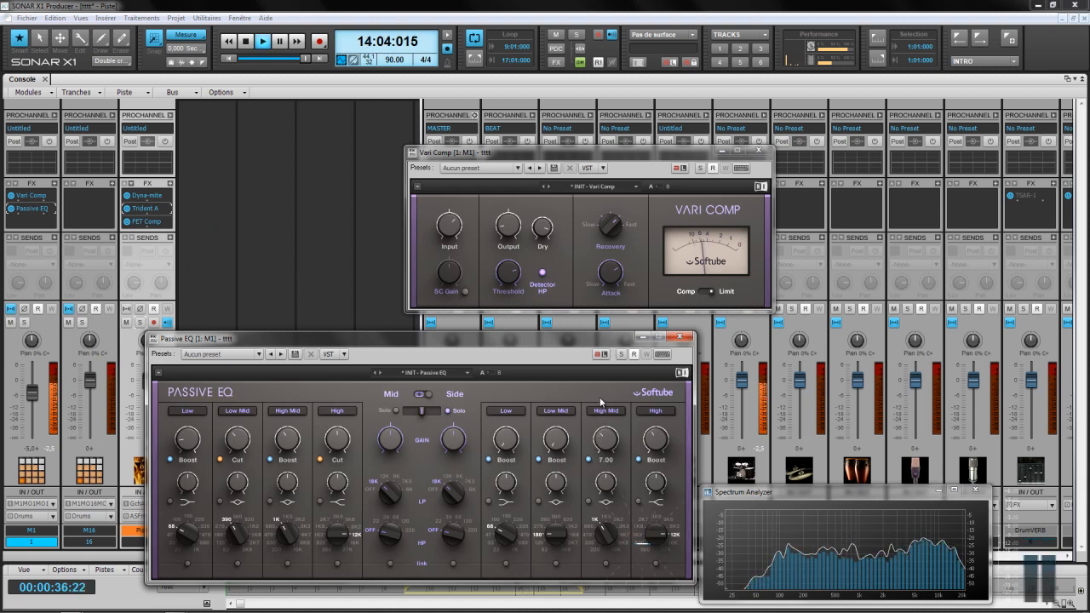
{"action": "mouse_move", "coordinate": [602, 531]}
{"action": "left_mouse_down"}
{"action": "mouse_move", "coordinate": [602, 522]}
{"action": "mouse_move", "coordinate": [596, 534]}
{"action": "left_mouse_up"}
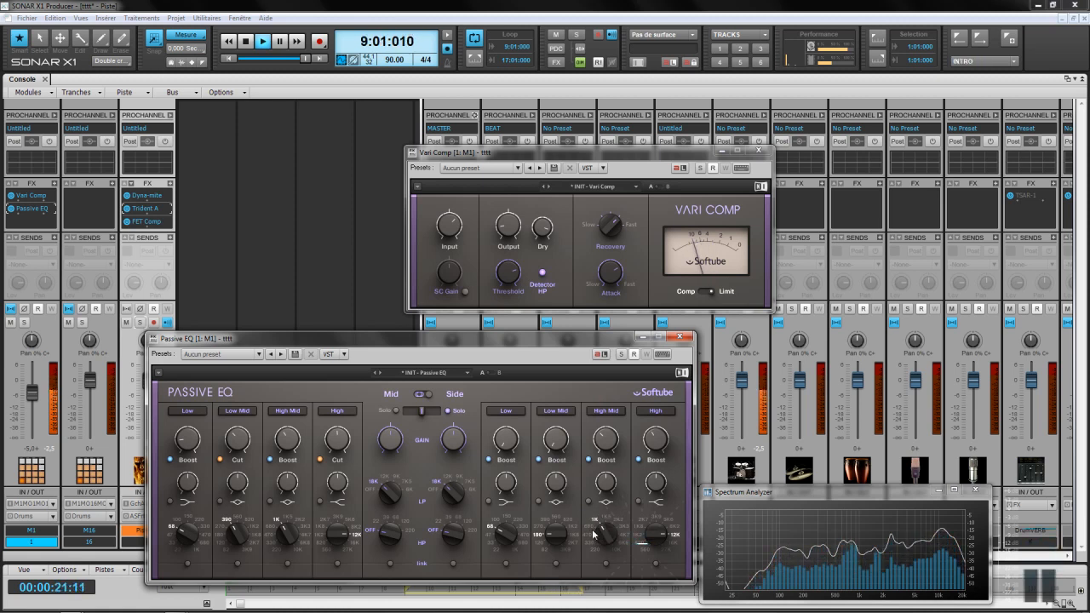
{"action": "scroll", "coordinate": [605, 449], "scroll_direction": "up", "scroll_amount": 2}
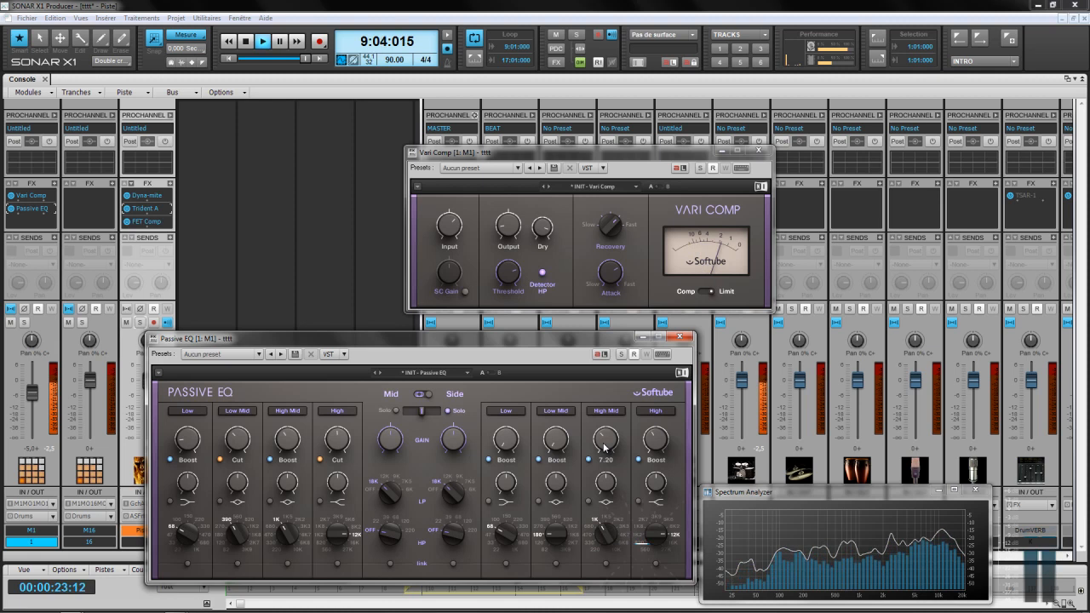
- Set the Side Low band of the Passive EQ to 220 Hz with a boost of 2.20
{"action": "scroll", "coordinate": [559, 441], "scroll_direction": "up", "scroll_amount": 3}
{"action": "scroll", "coordinate": [557, 432], "scroll_direction": "up", "scroll_amount": 2}
{"action": "scroll", "coordinate": [556, 536], "scroll_direction": "up", "scroll_amount": 2}
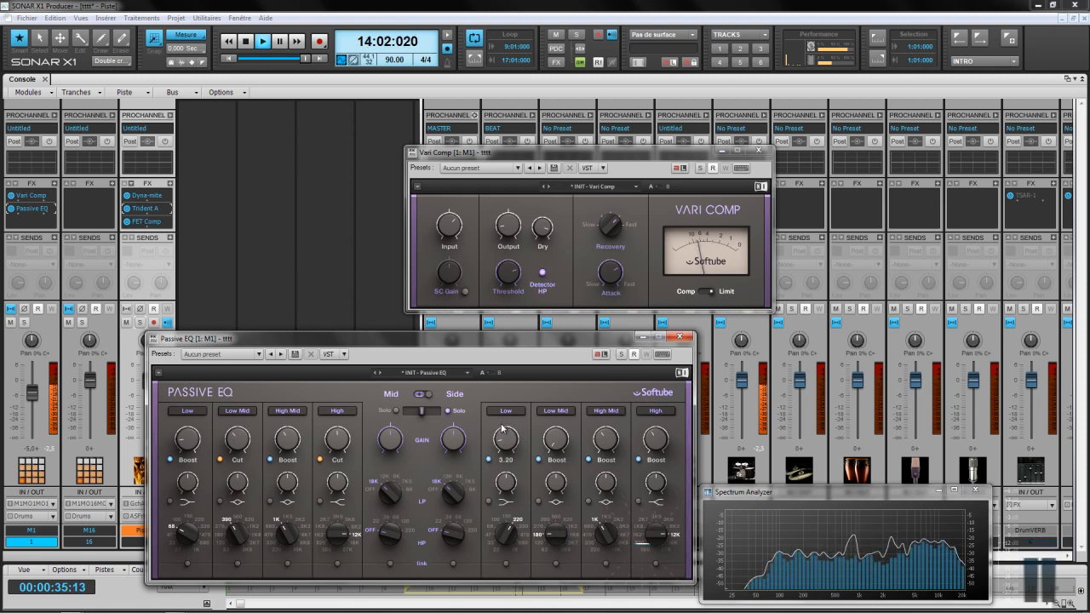
- Set the Side Low Mid band to 270 Hz with a boost of 3.50
{"action": "left_click_drag", "start_coordinate": [553, 538], "coordinate": [554, 532]}
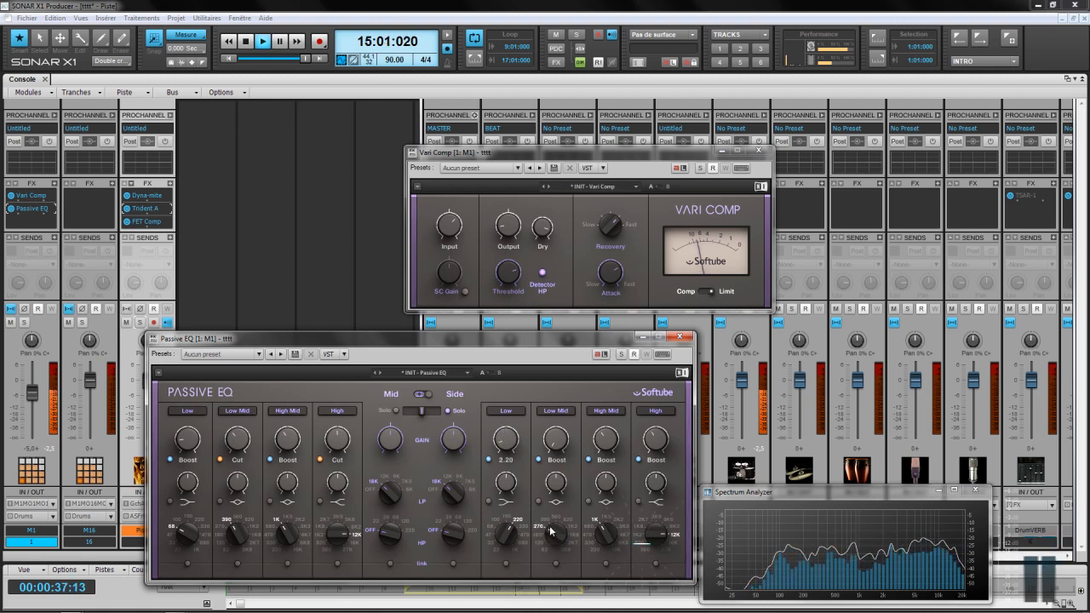
{"action": "scroll", "coordinate": [550, 436], "scroll_direction": "up", "scroll_amount": 3}
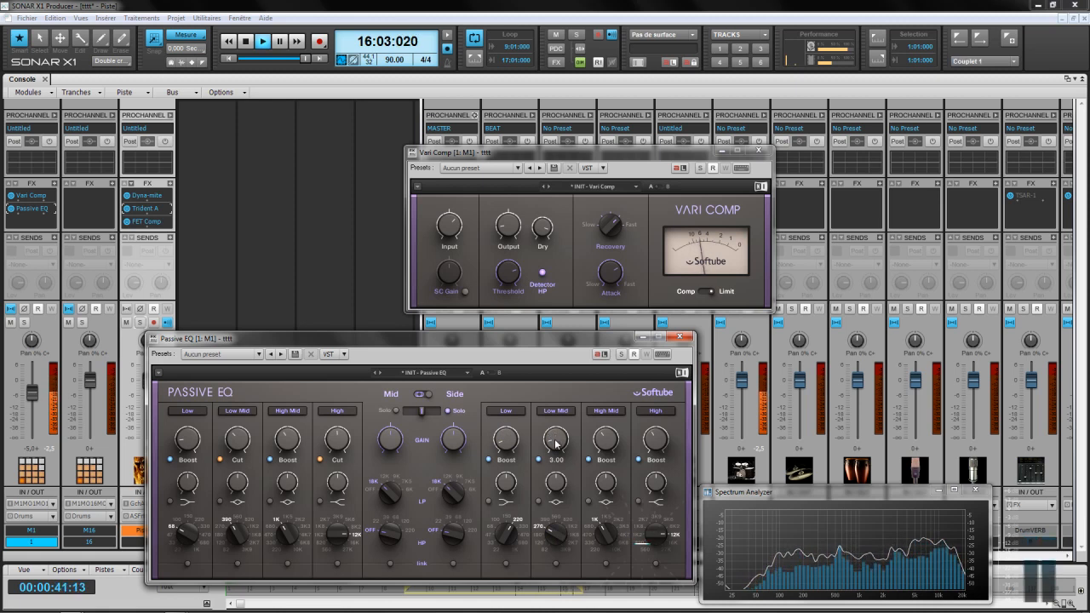
{"action": "scroll", "coordinate": [554, 440], "scroll_direction": "up", "scroll_amount": 2}
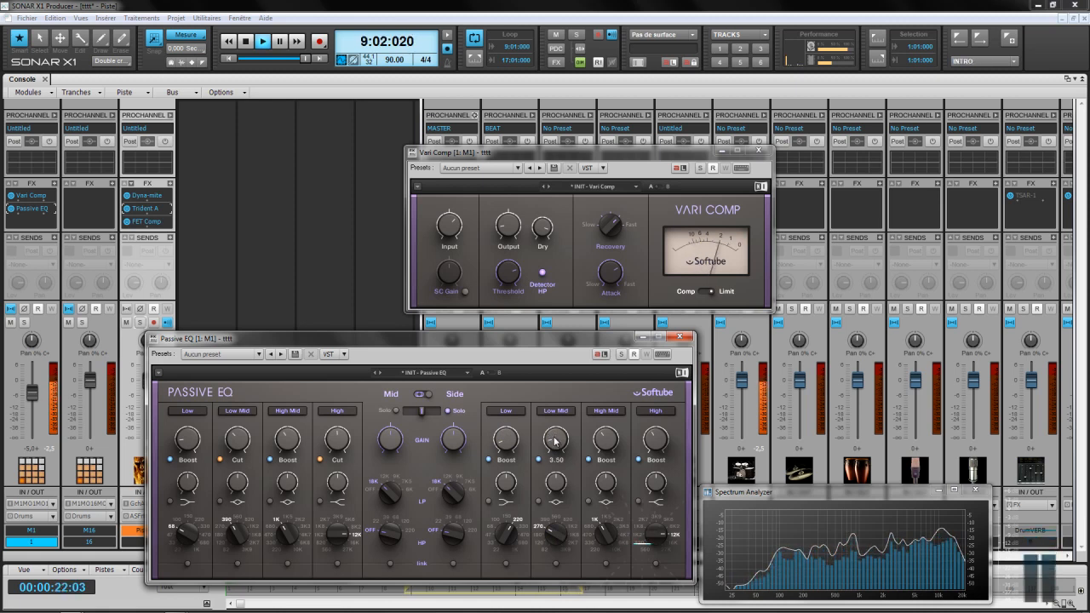
- Try several cutoff frequencies for the Side HP filter and settle on 68 Hz
{"action": "scroll", "coordinate": [607, 441], "scroll_direction": "up", "scroll_amount": 3}
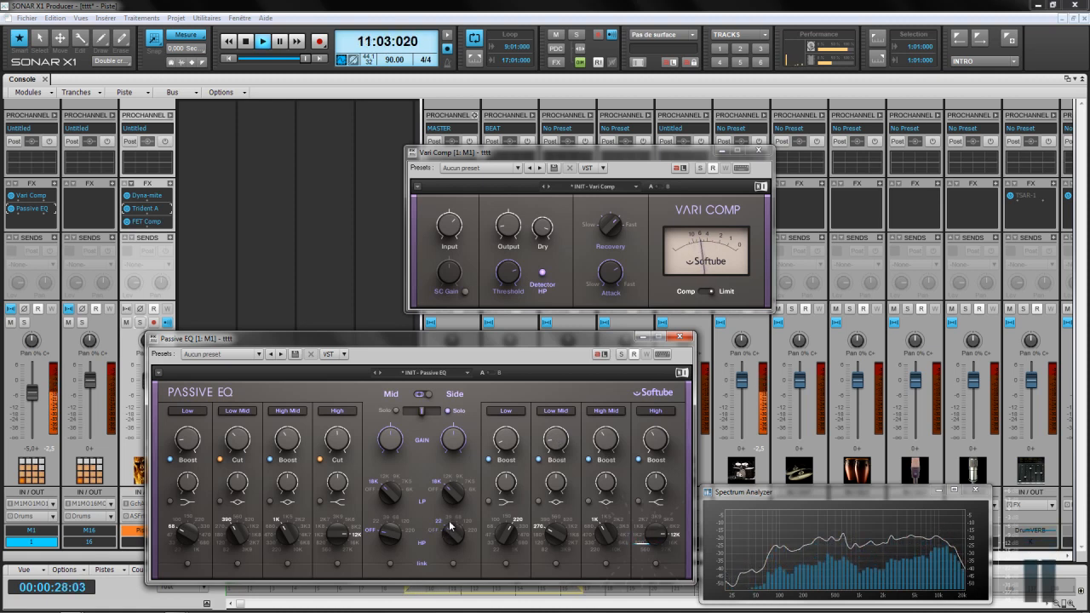
{"action": "scroll", "coordinate": [452, 523], "scroll_direction": "up", "scroll_amount": 2}
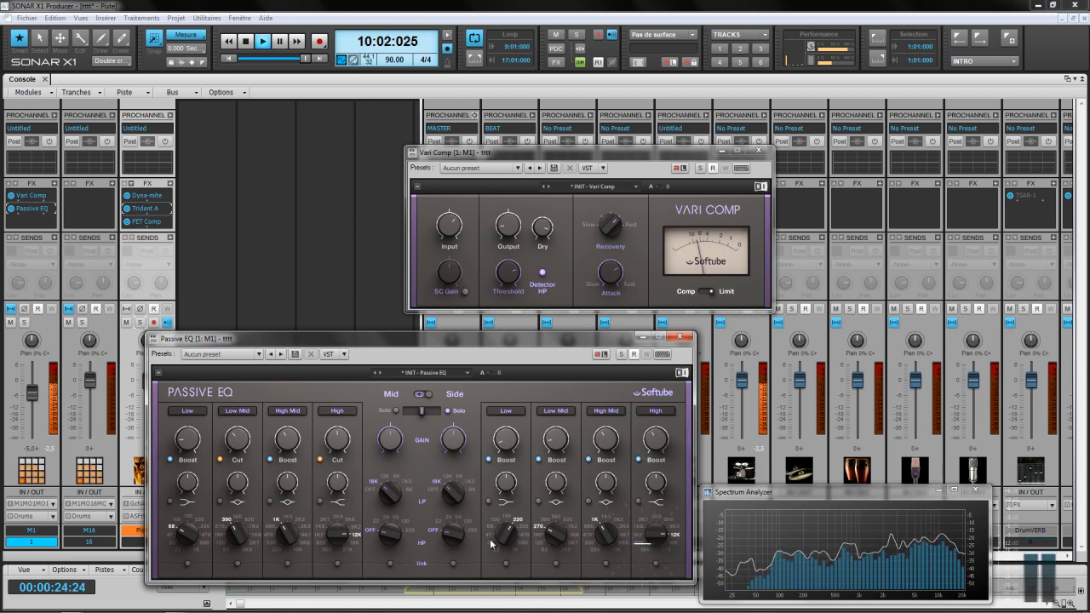
{"action": "left_click_drag", "start_coordinate": [464, 535], "coordinate": [449, 499]}
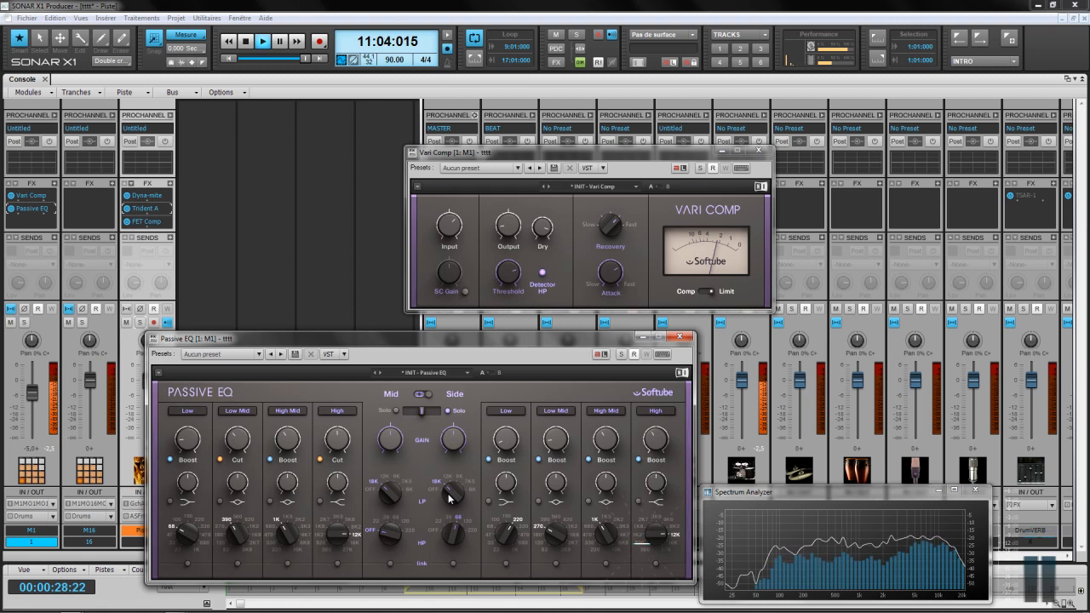
{"action": "left_click_drag", "start_coordinate": [453, 537], "coordinate": [450, 542]}
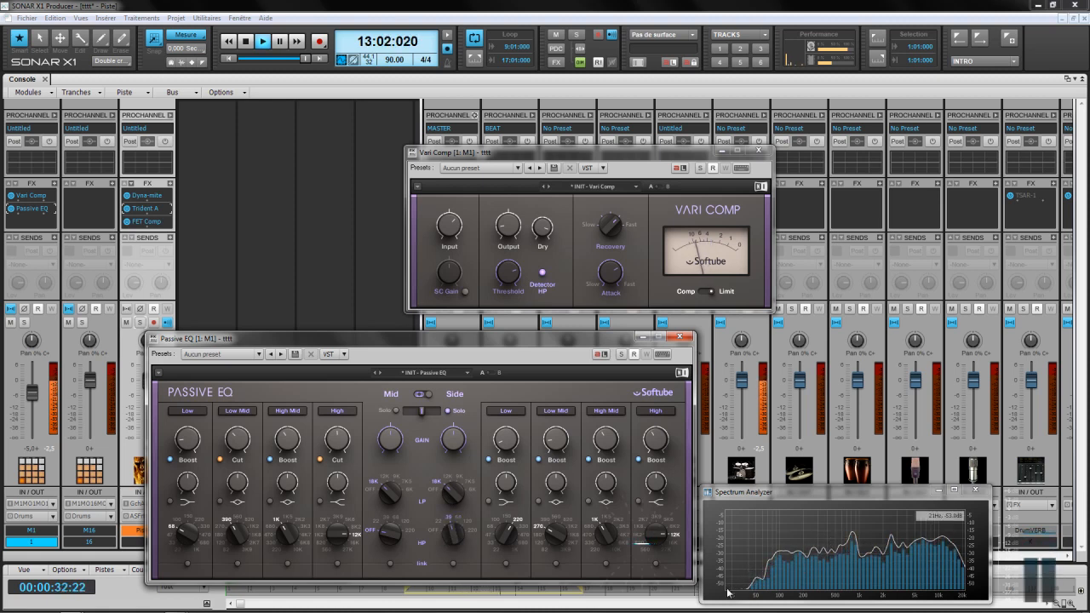
{"action": "left_click_drag", "start_coordinate": [457, 539], "coordinate": [452, 525]}
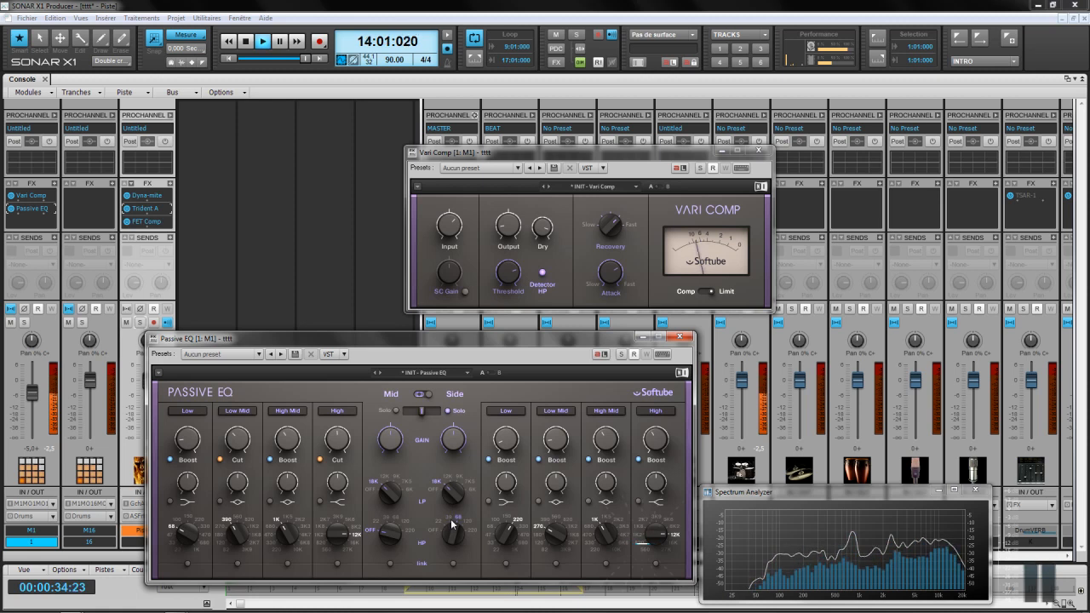
{"action": "mouse_move", "coordinate": [751, 586]}
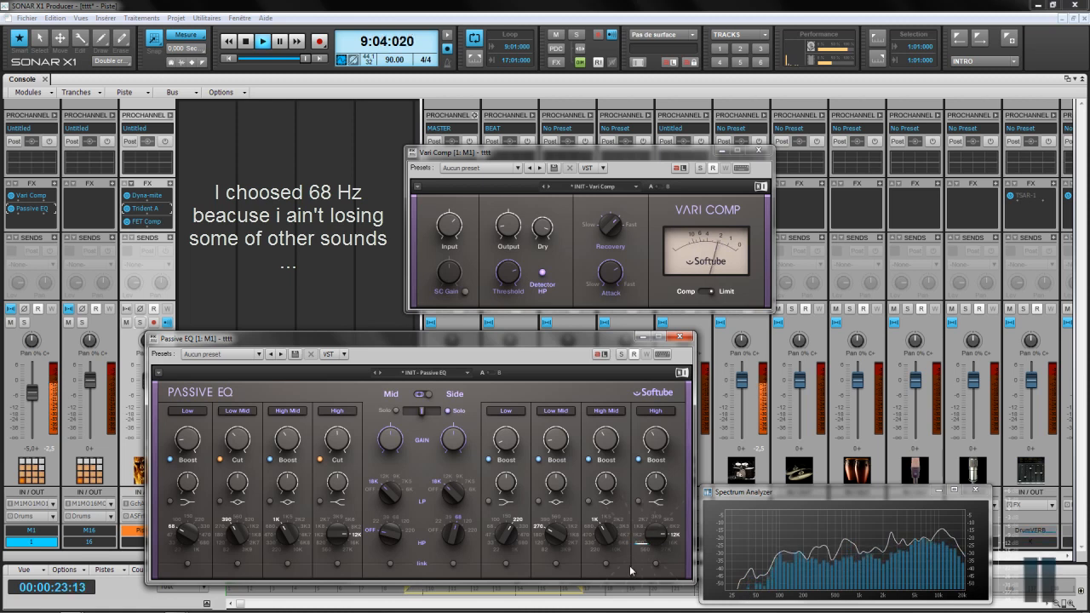
- Compare M1 with Vari Comp and Passive EQ both bypassed and both enabled, leaving them on, and solo the third channel
{"action": "mouse_move", "coordinate": [453, 420]}
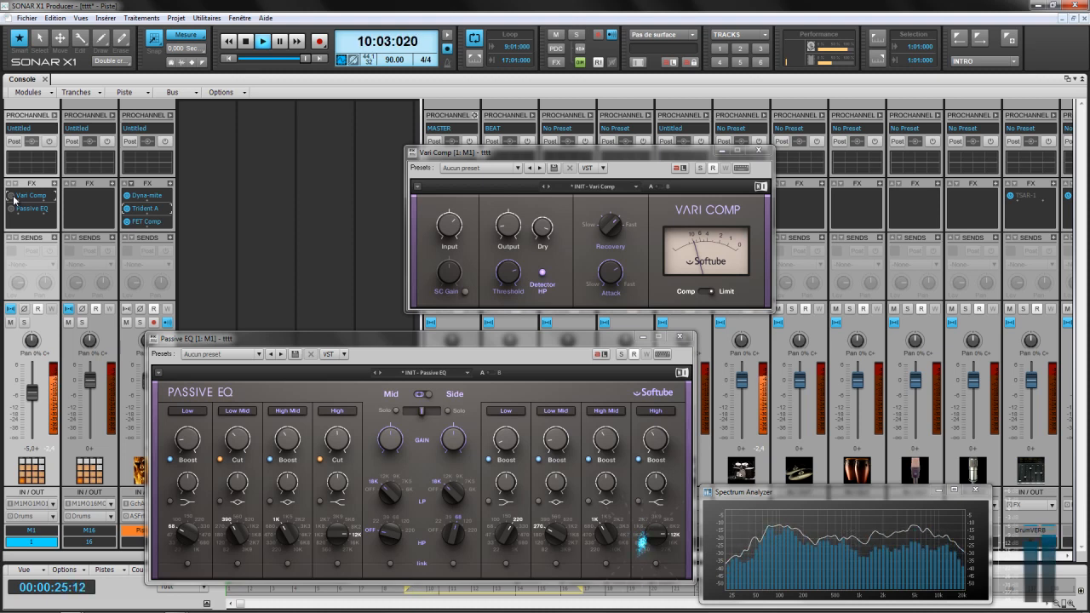
{"action": "left_click", "coordinate": [13, 208]}
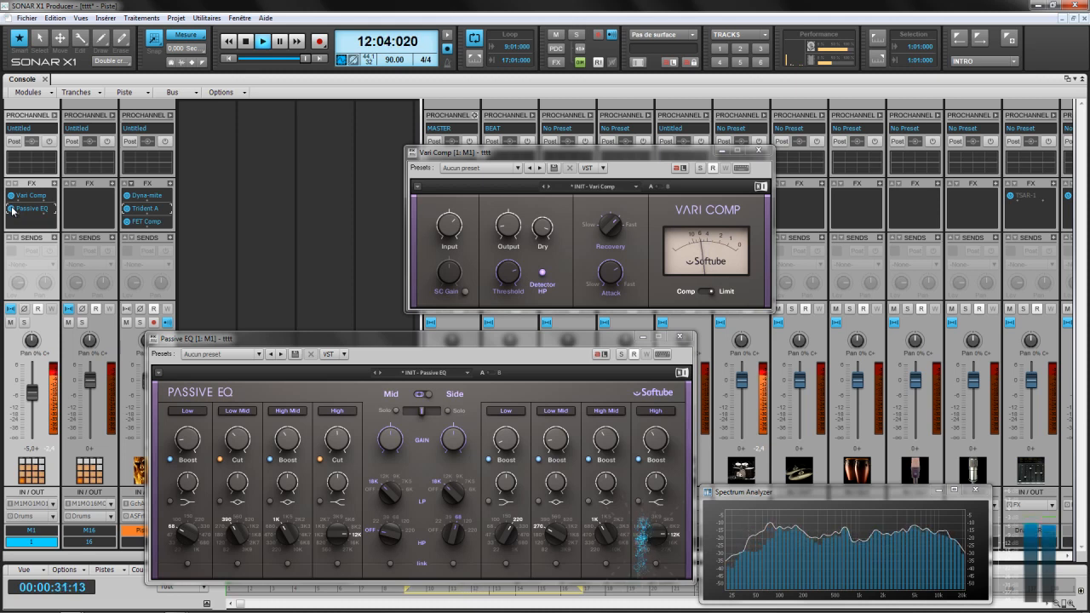
{"action": "left_click", "coordinate": [13, 196]}
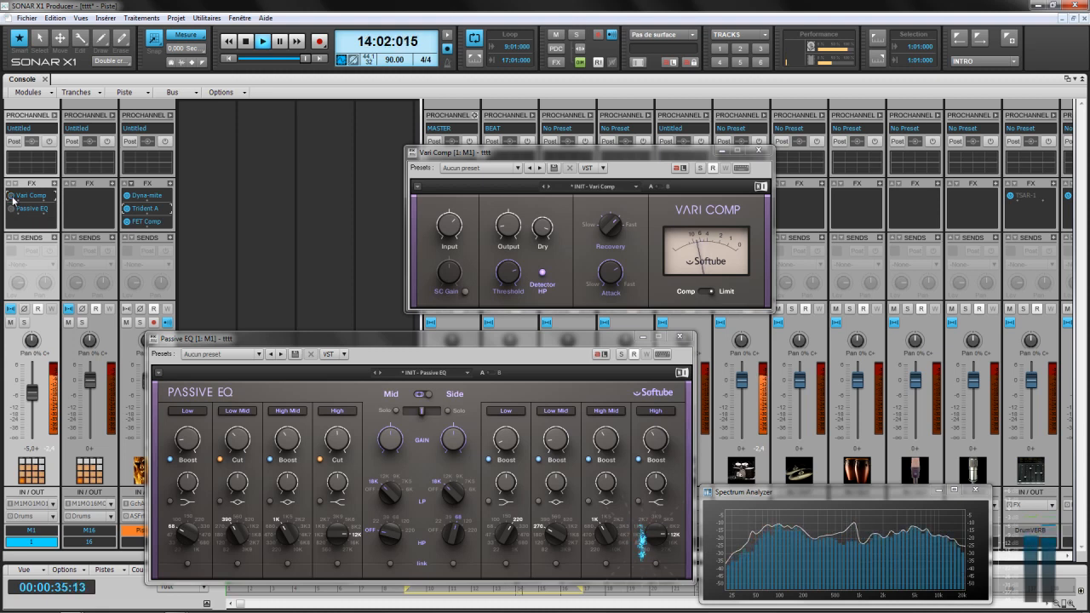
{"action": "left_click", "coordinate": [12, 210]}
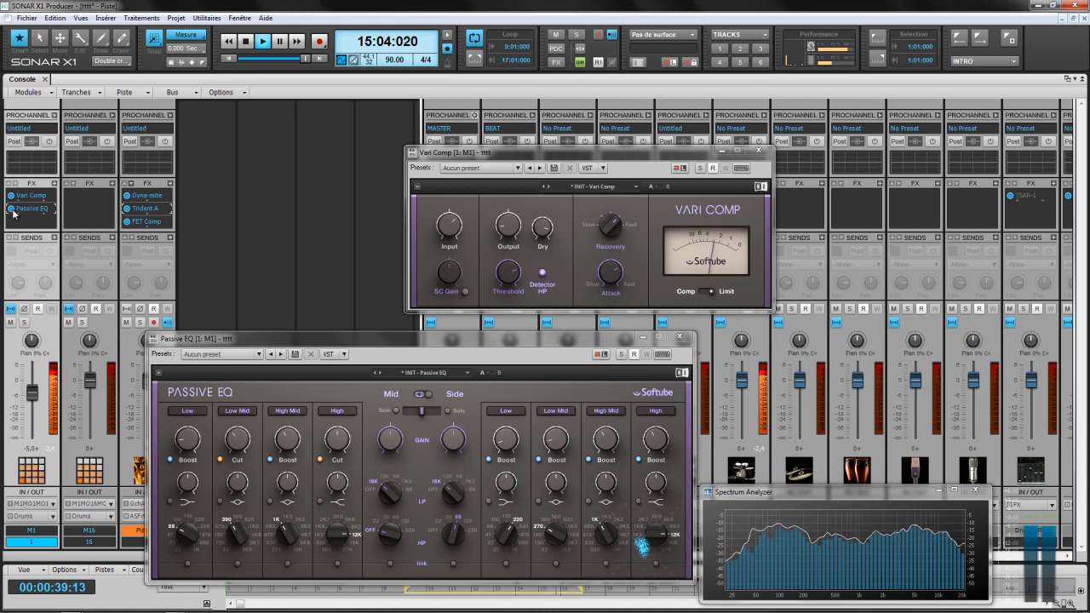
{"action": "left_click", "coordinate": [140, 322]}
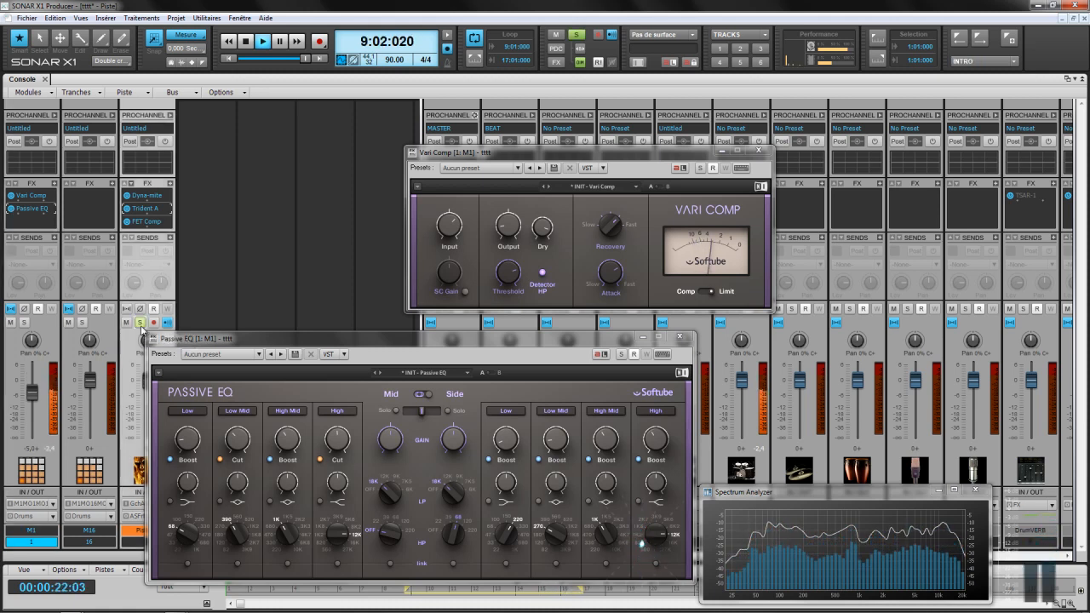